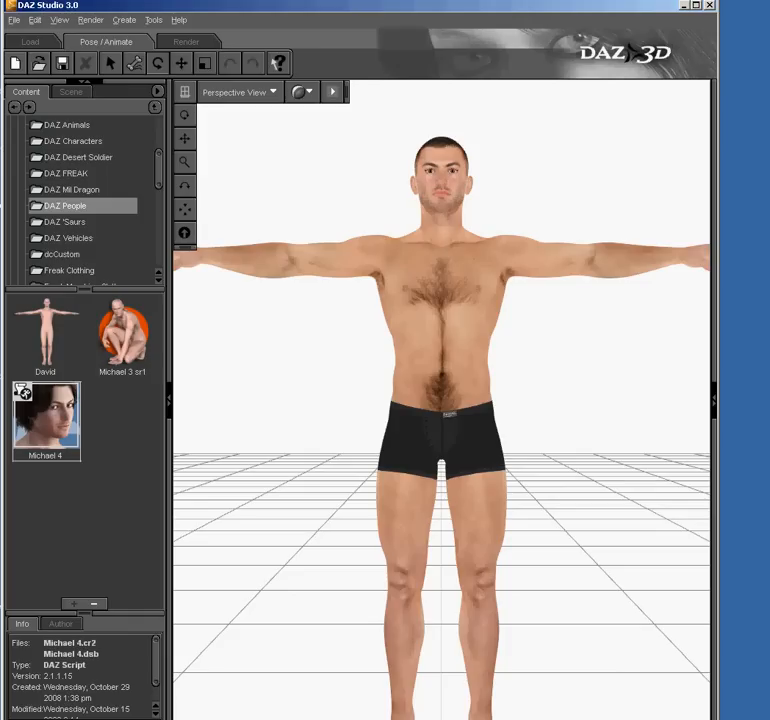
# Frame the whole Michael 4 figure from head to feet in the perspective view.
pyautogui.moveTo(158, 169)
pyautogui.mouseDown()
pyautogui.moveTo(158, 137)
pyautogui.moveTo(158, 170)
pyautogui.mouseUp()
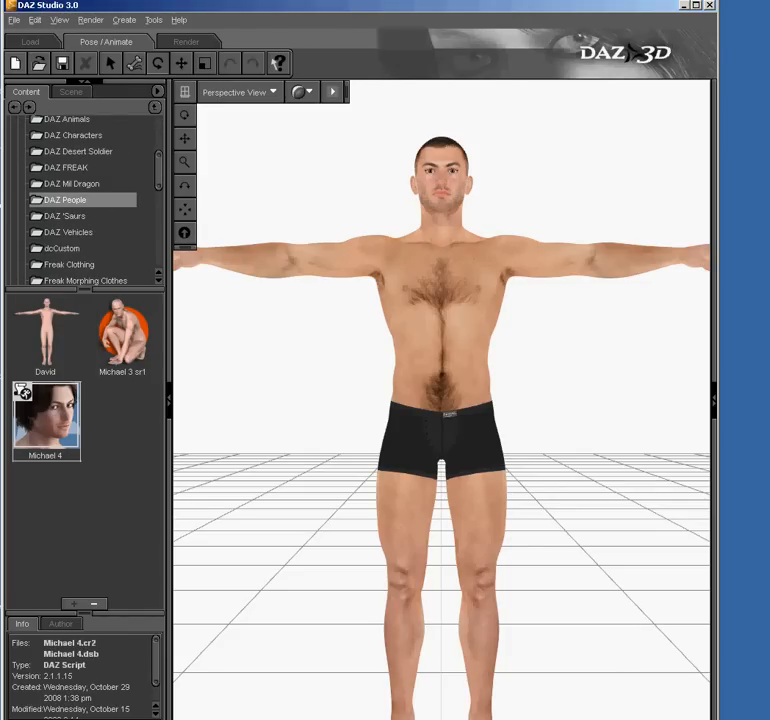
pyautogui.moveTo(158, 170); pyautogui.dragTo(158, 137)
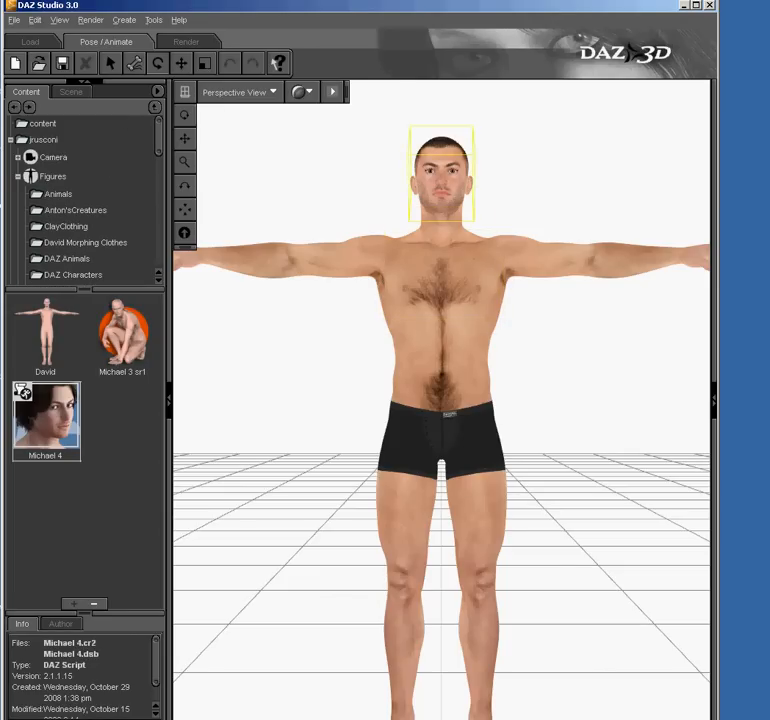
pyautogui.scroll(-1, 441, 205)
pyautogui.scroll(5, 441, 205)
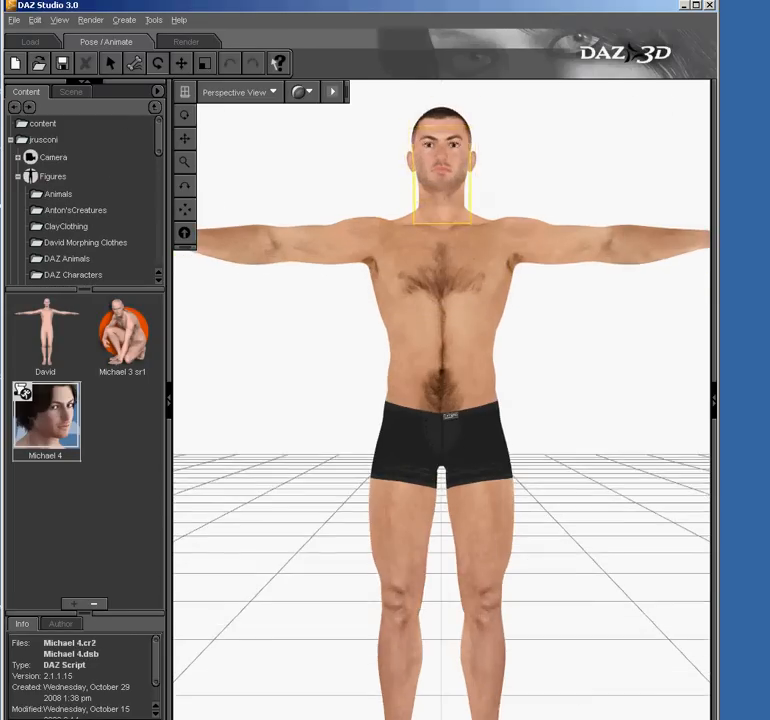
pyautogui.scroll(-5, 441, 400)
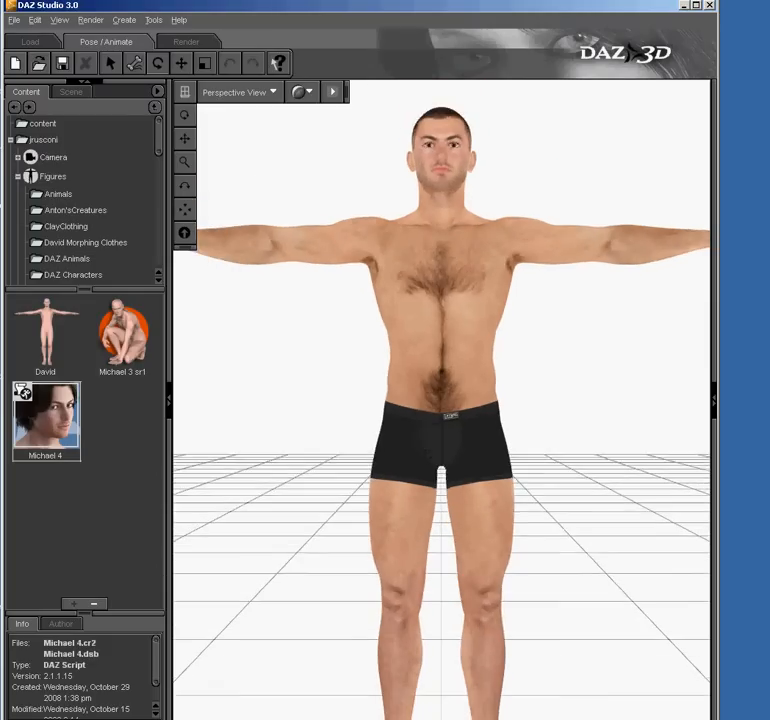
pyautogui.scroll(-2, 441, 400)
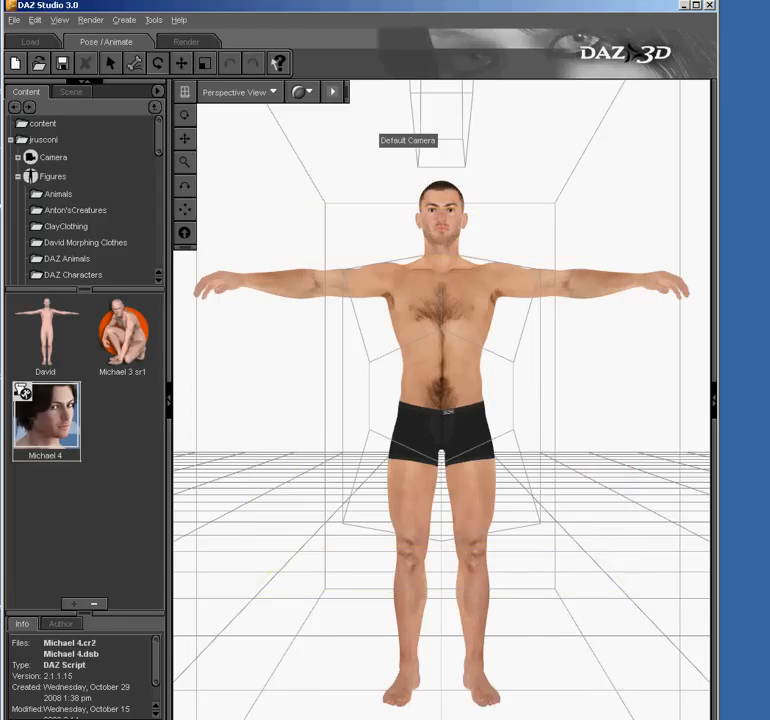
# Collapse the Figures folder in the content library, expand Poses and locate the DAZ's Michael 4 folder.
pyautogui.click(18, 177)
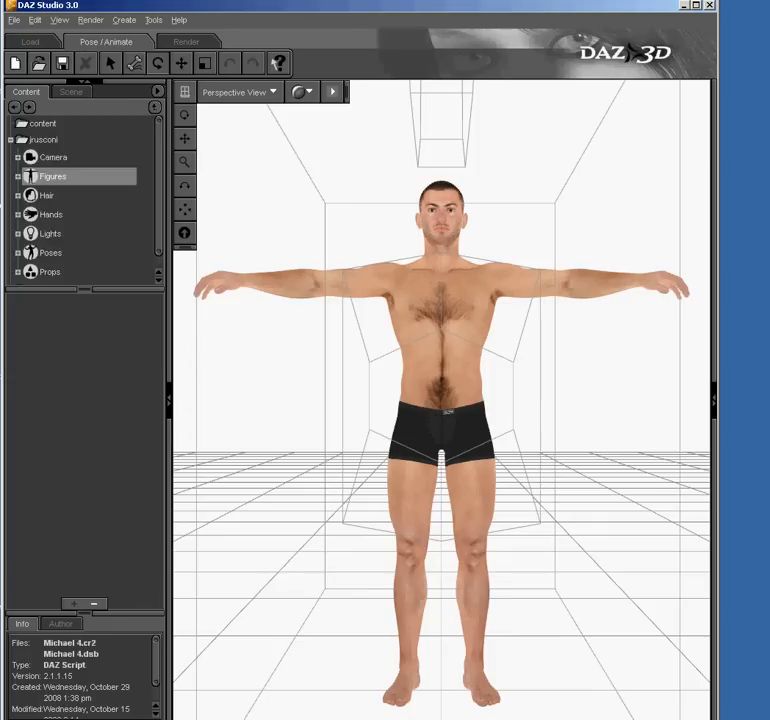
pyautogui.click(18, 253)
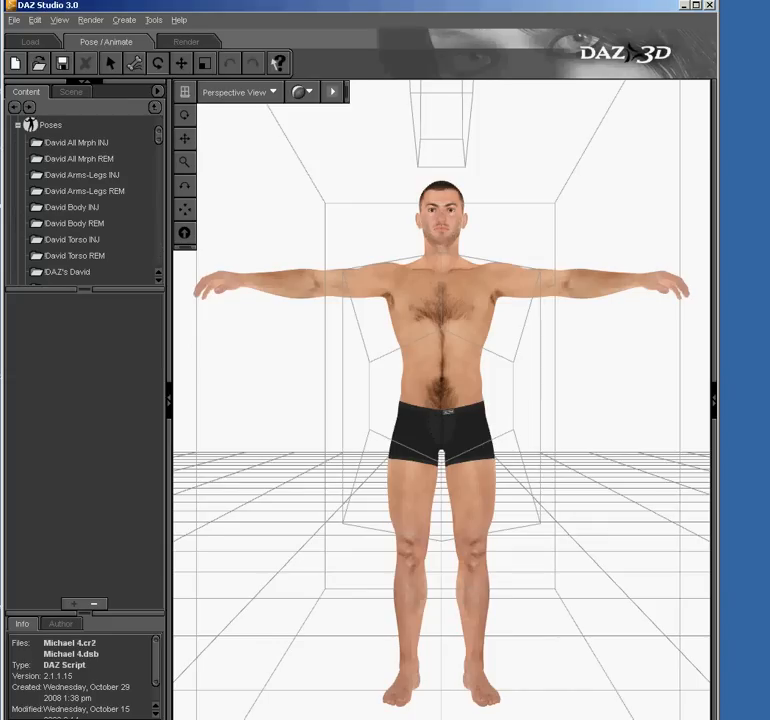
pyautogui.scroll(-5, 85, 200)
pyautogui.scroll(-5, 85, 200)
pyautogui.scroll(-5, 85, 200)
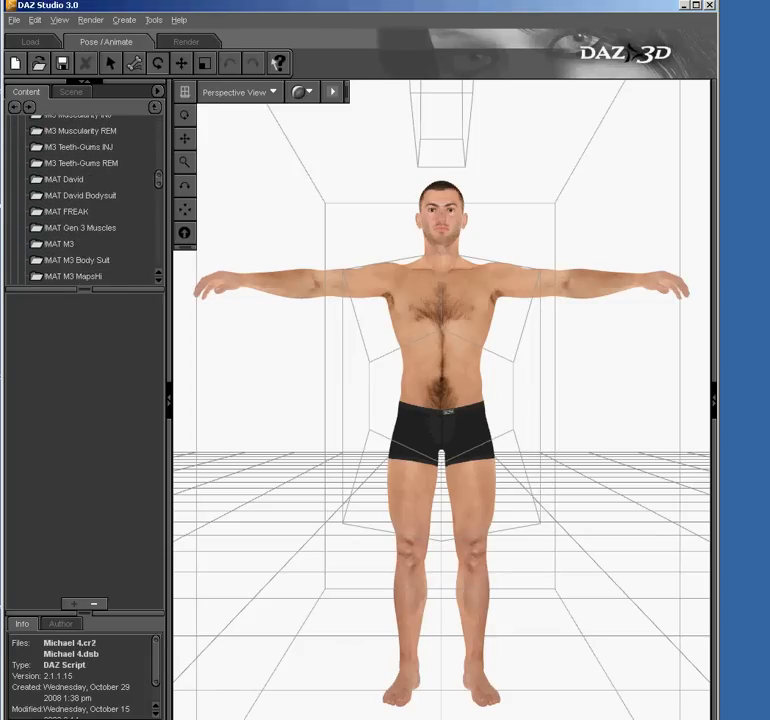
pyautogui.scroll(-3, 85, 200)
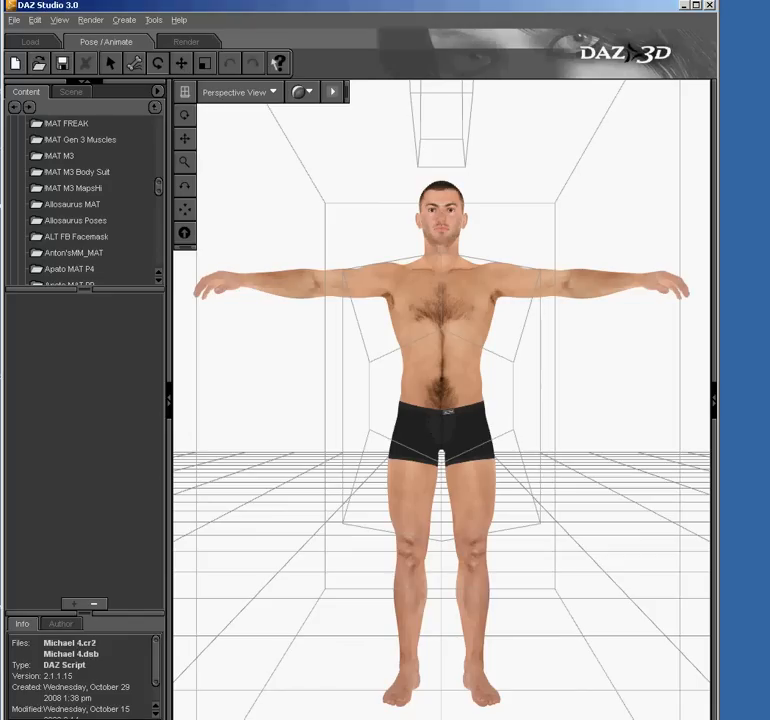
pyautogui.scroll(-15, 85, 200)
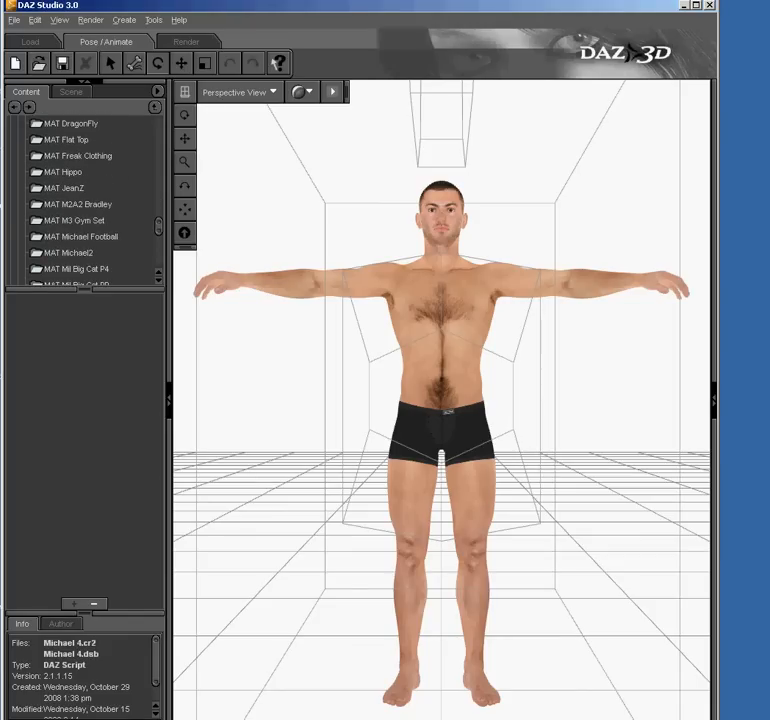
pyautogui.scroll(-8, 85, 200)
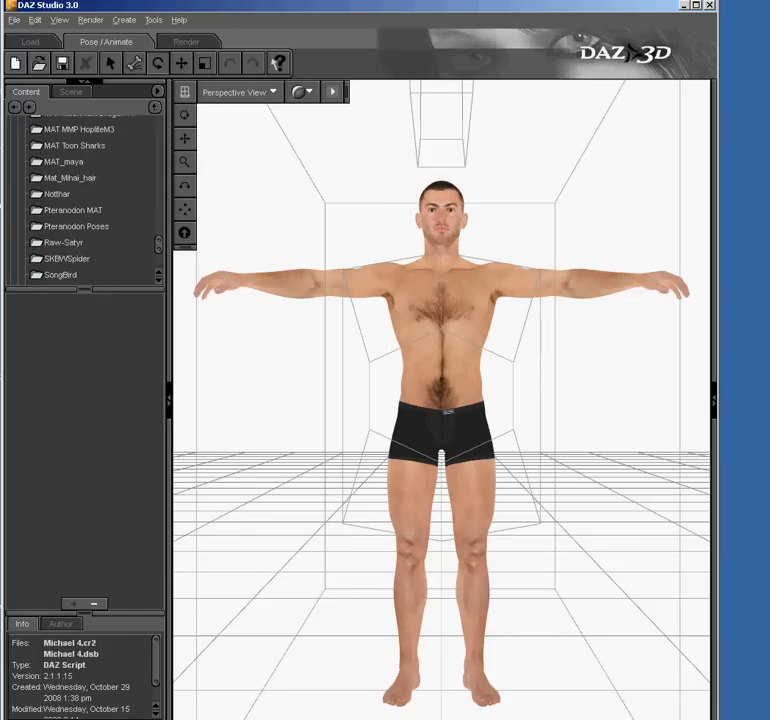
pyautogui.scroll(5, 85, 200)
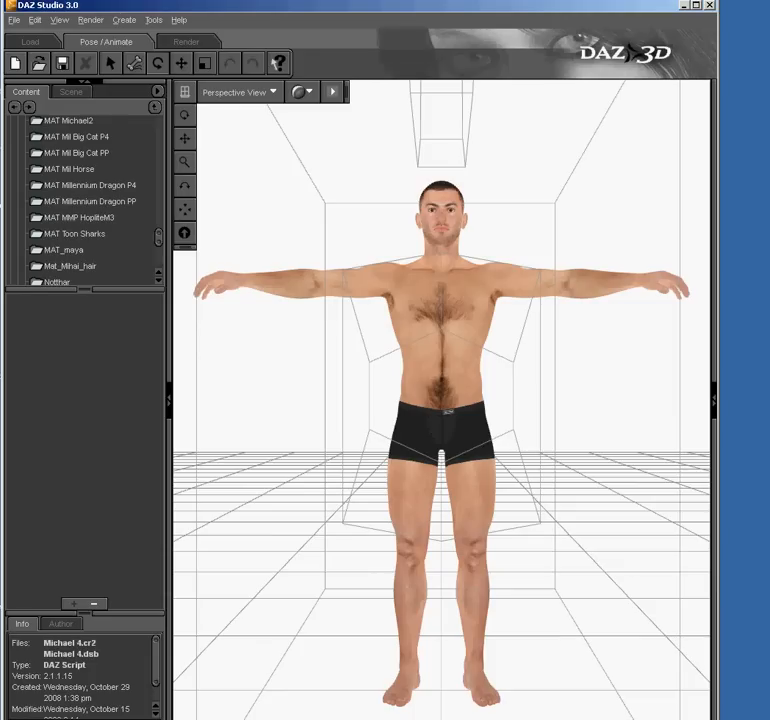
pyautogui.scroll(3, 85, 200)
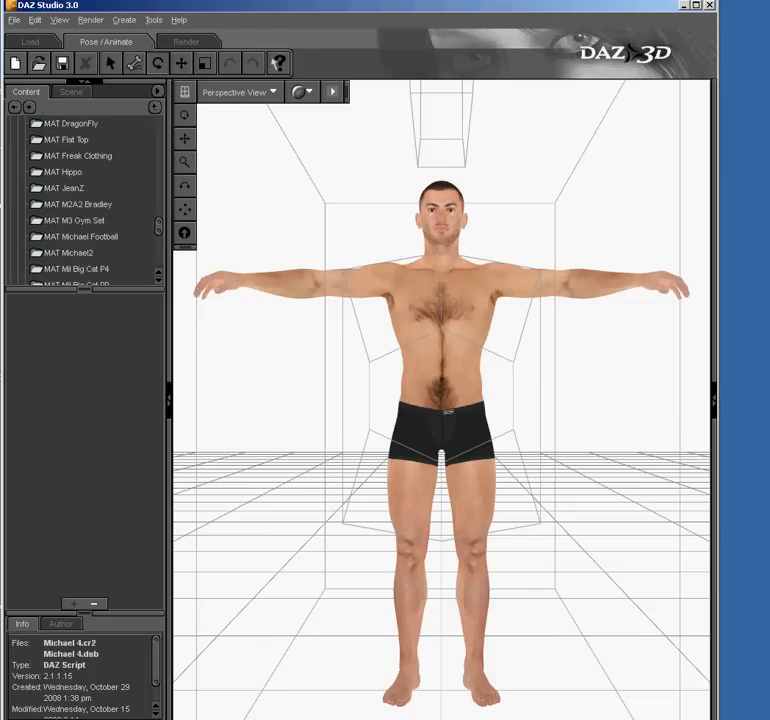
pyautogui.scroll(3, 85, 200)
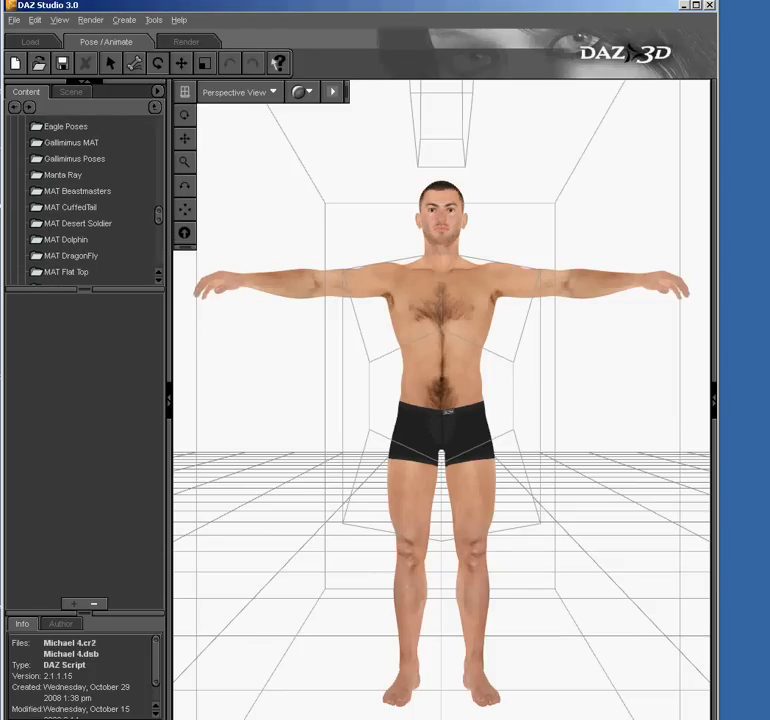
pyautogui.scroll(3, 85, 200)
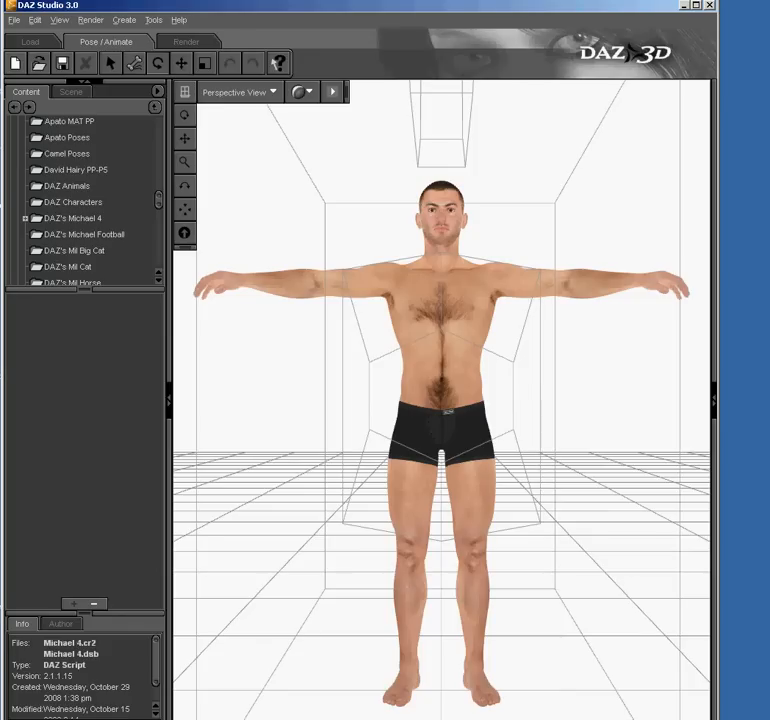
# Open the Morphs++ folder under the Morph Injections of DAZ's Michael 4.
pyautogui.click(25, 218)
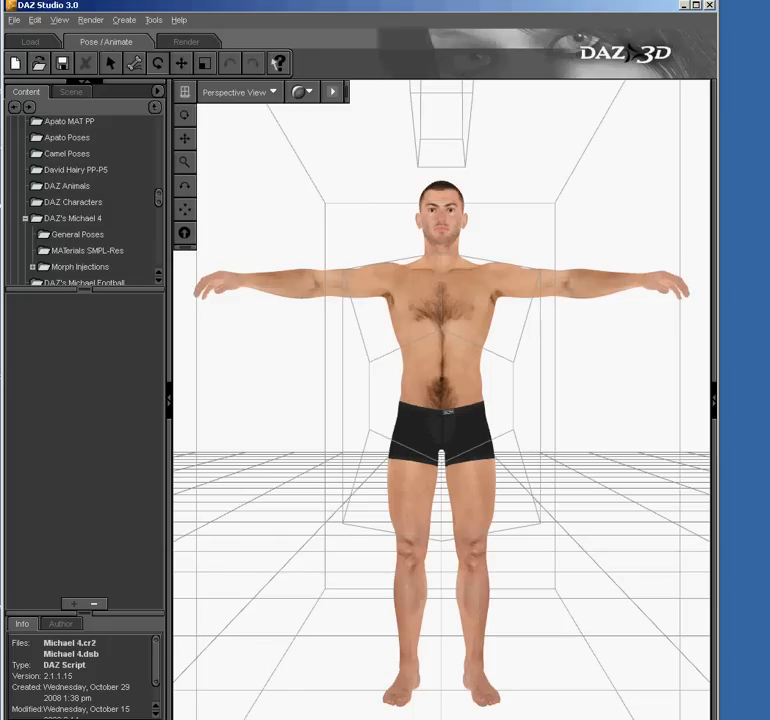
pyautogui.click(33, 267)
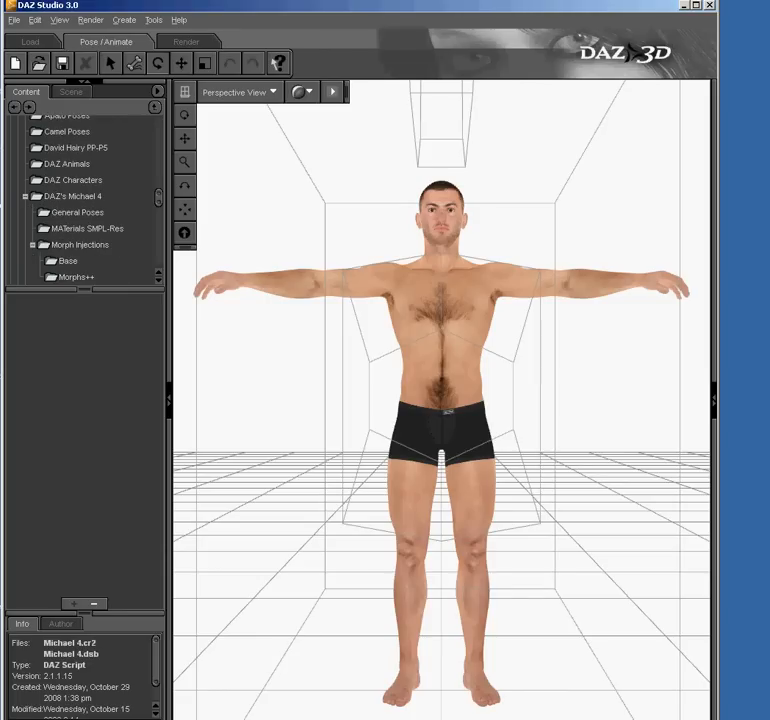
pyautogui.scroll(-1, 85, 195)
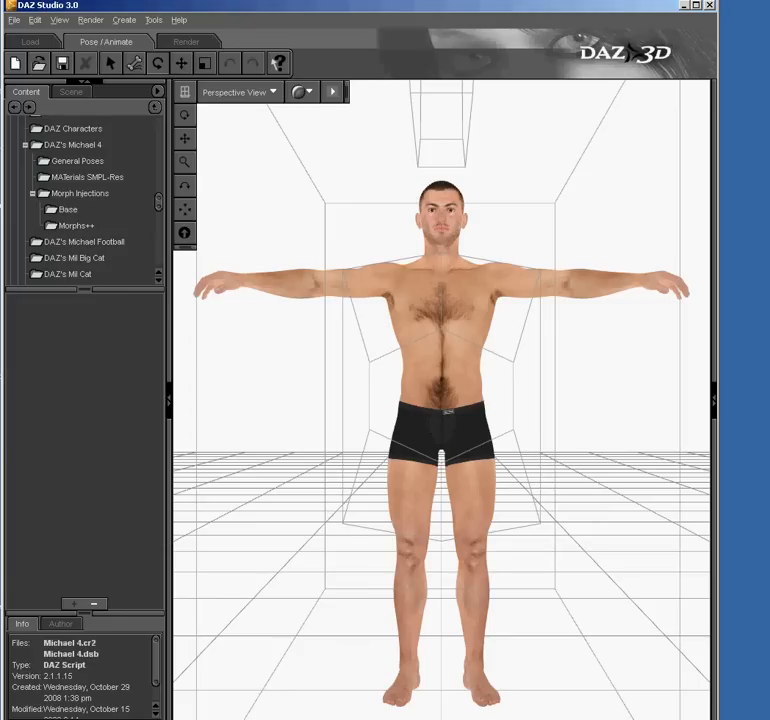
pyautogui.doubleClick(76, 226)
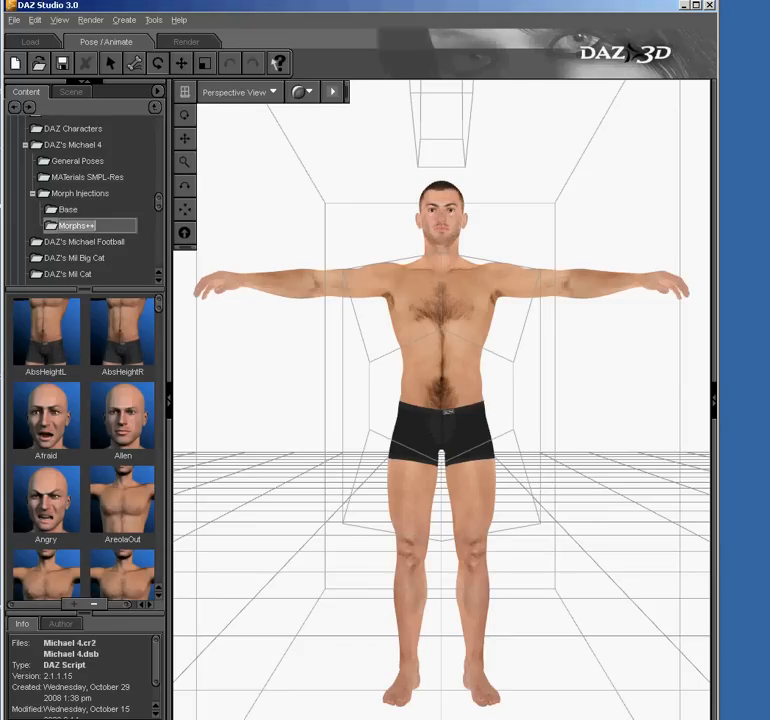
# Inject the BodyBuilder morph from Morphs++ into the Michael 4 figure.
pyautogui.scroll(-5, 84, 450)
pyautogui.scroll(-3, 84, 450)
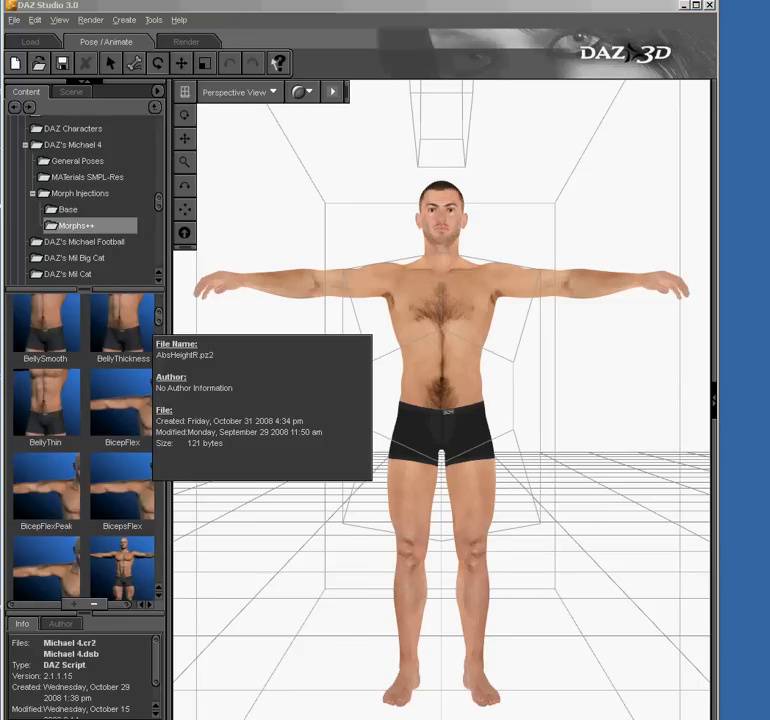
pyautogui.scroll(-1, 84, 450)
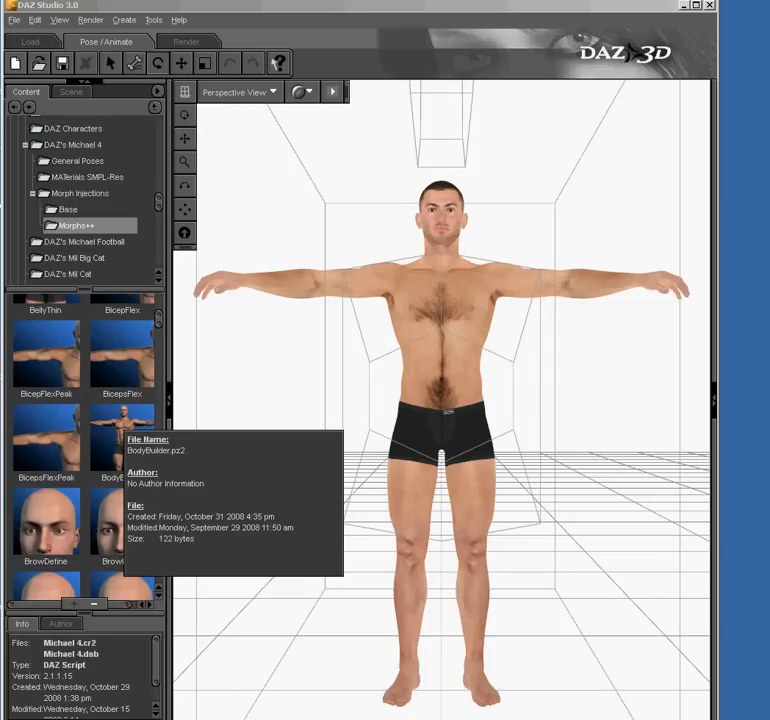
pyautogui.doubleClick(122, 418)
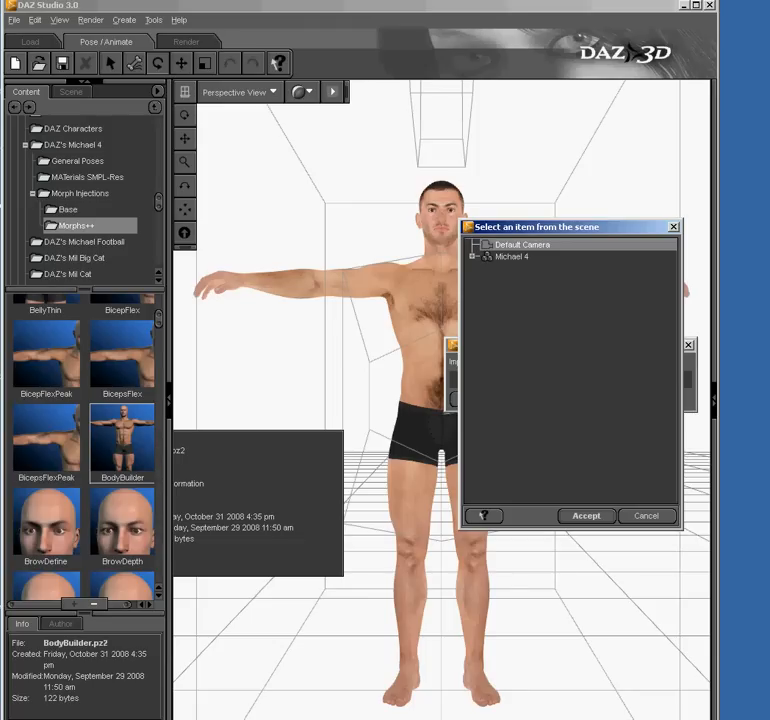
pyautogui.click(512, 257)
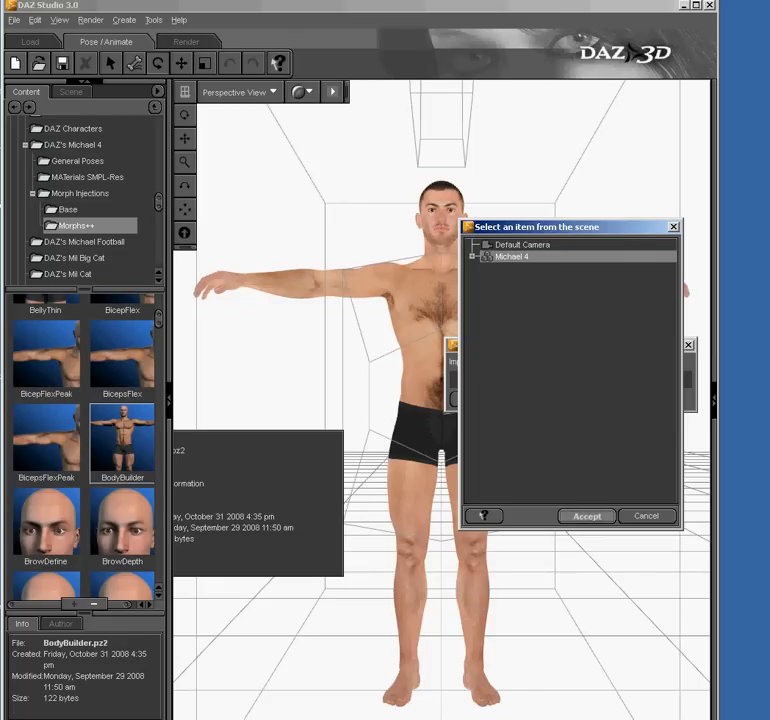
pyautogui.click(586, 516)
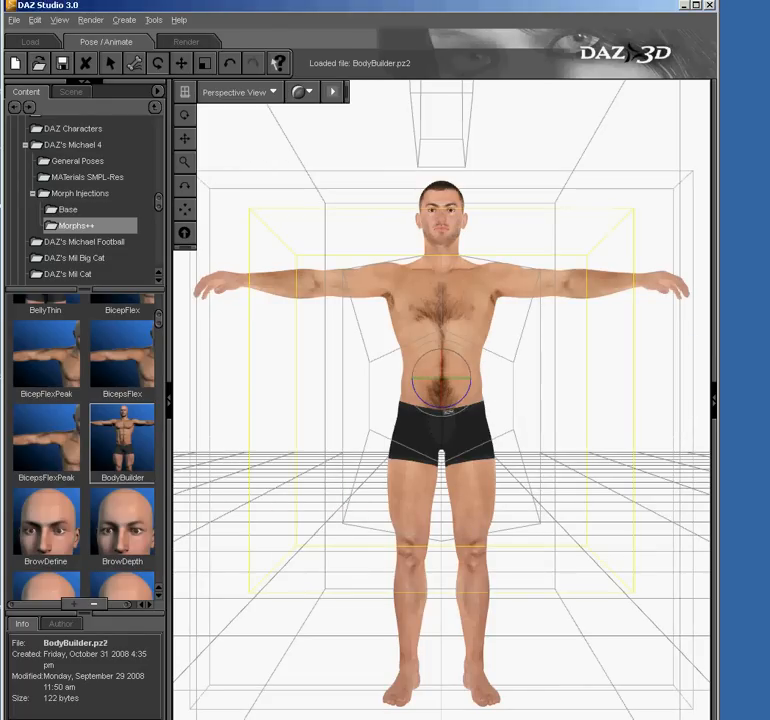
# Show the figure's parameters and set the full-body BodyBuilder morph to 1.
pyautogui.click(714, 400)
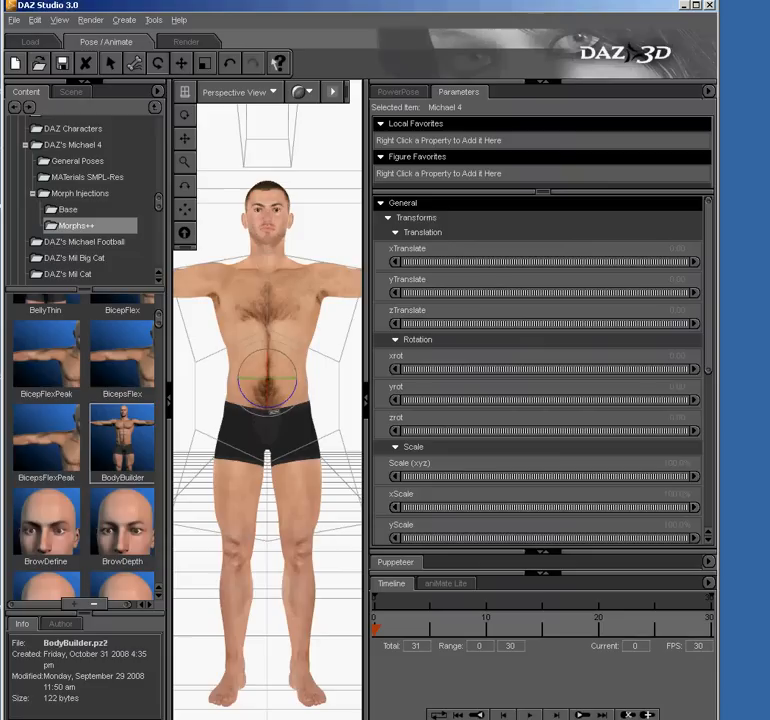
pyautogui.scroll(-3, 450, 395)
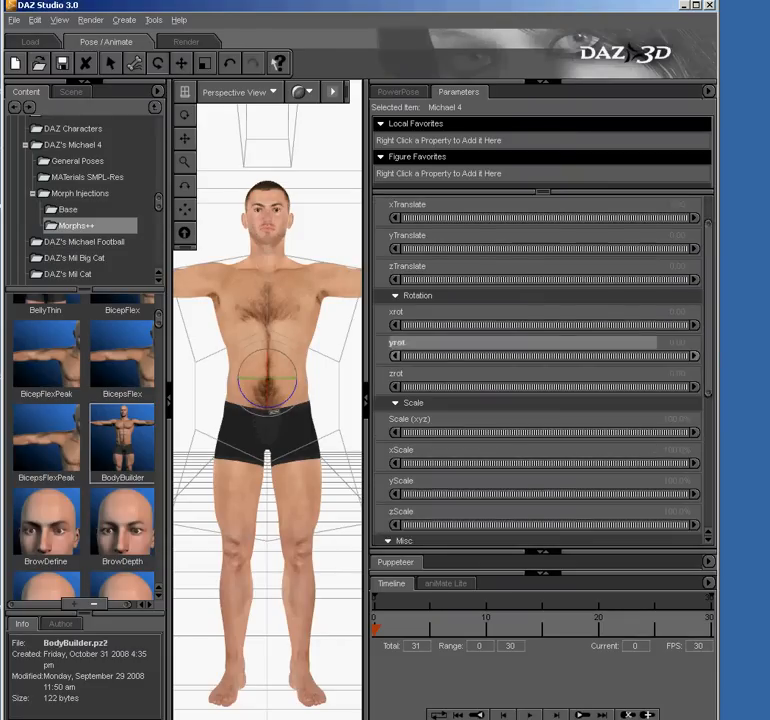
pyautogui.scroll(-3, 450, 395)
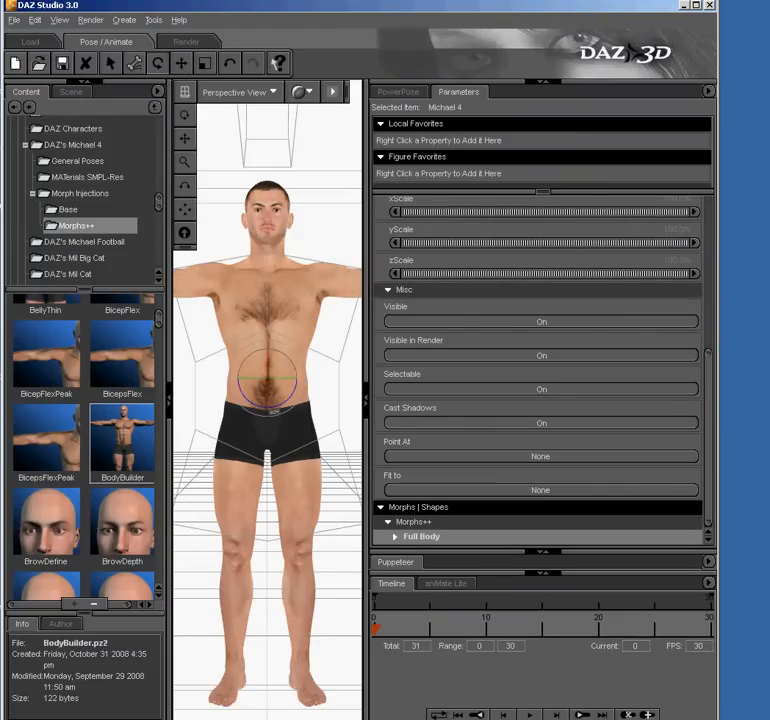
pyautogui.click(395, 537)
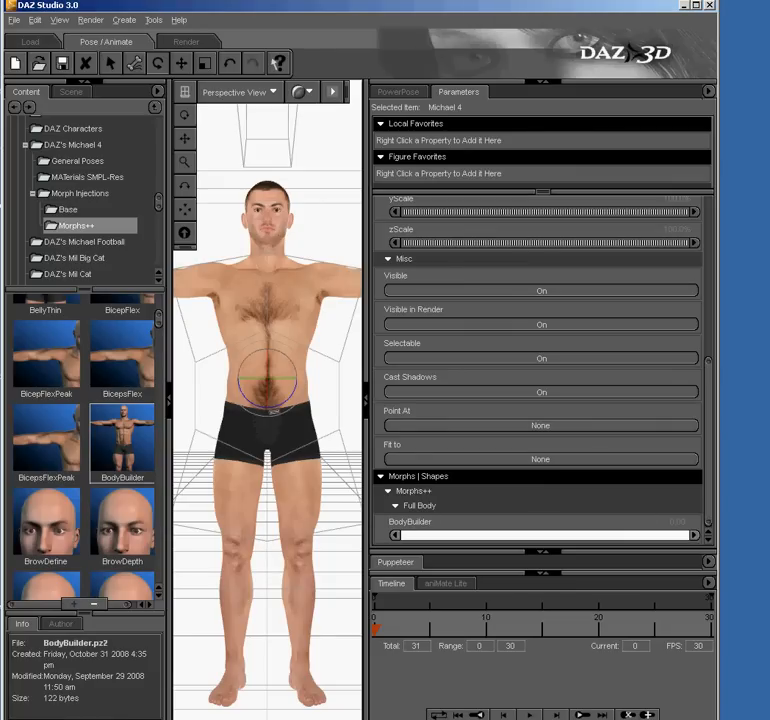
pyautogui.click(677, 522)
pyautogui.write('1')
pyautogui.press('Return')
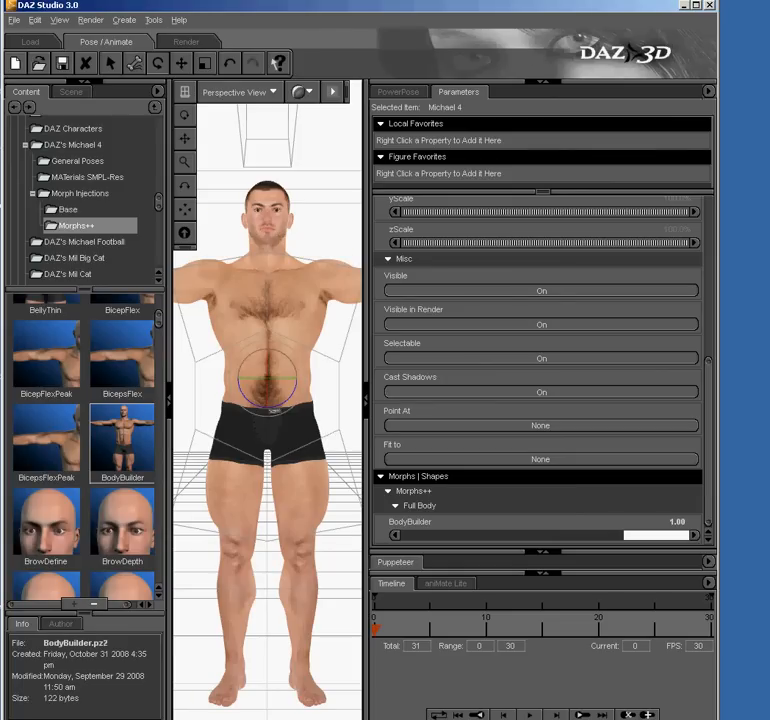
# Inject the Definition morph from Morphs++ into Michael 4 and set its value to 1.00.
pyautogui.scroll(-6, 84, 450)
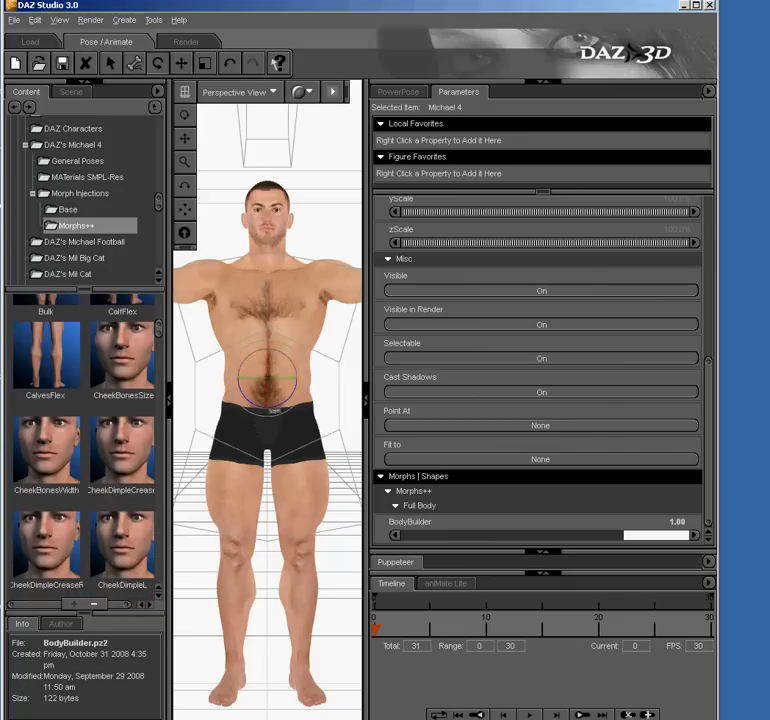
pyautogui.scroll(-5, 84, 450)
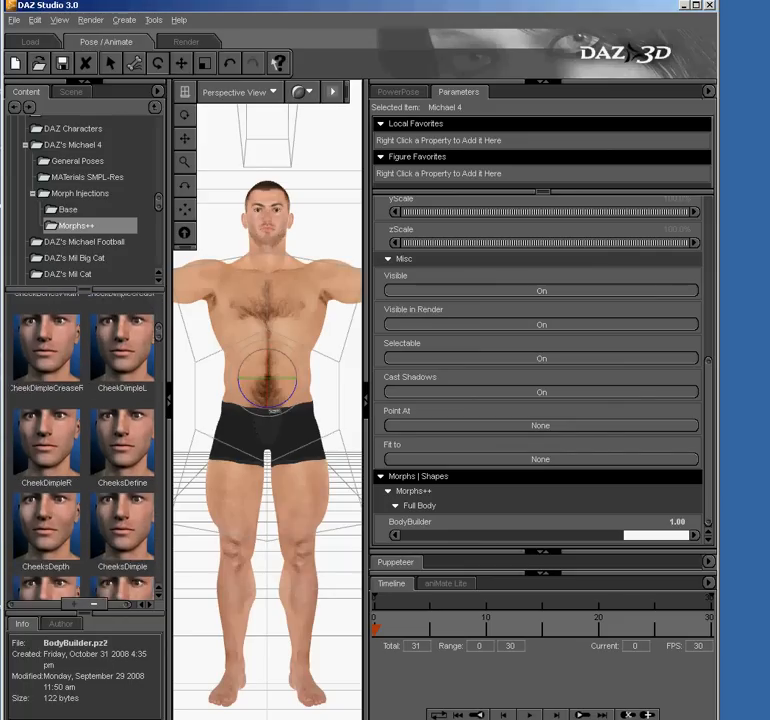
pyautogui.scroll(-4, 84, 450)
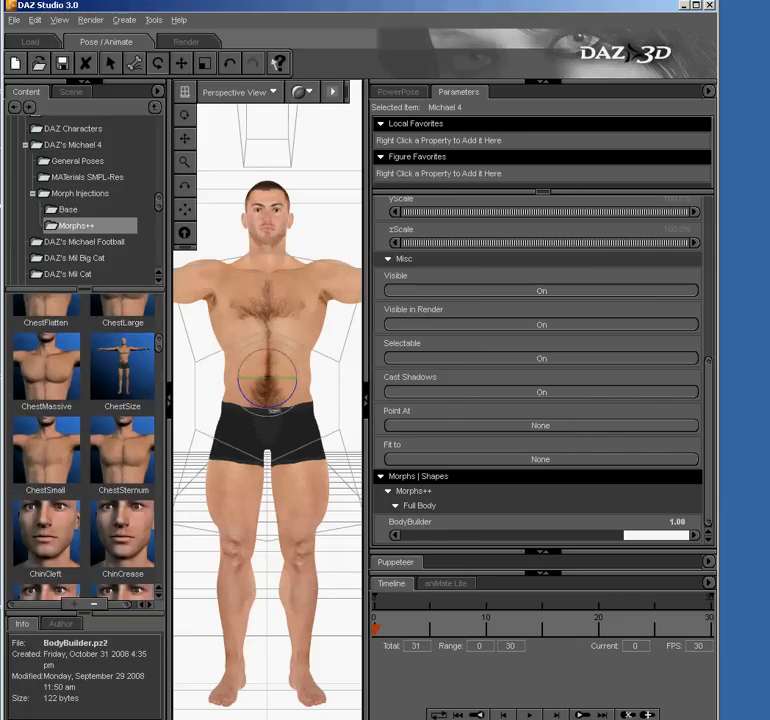
pyautogui.scroll(-4, 84, 450)
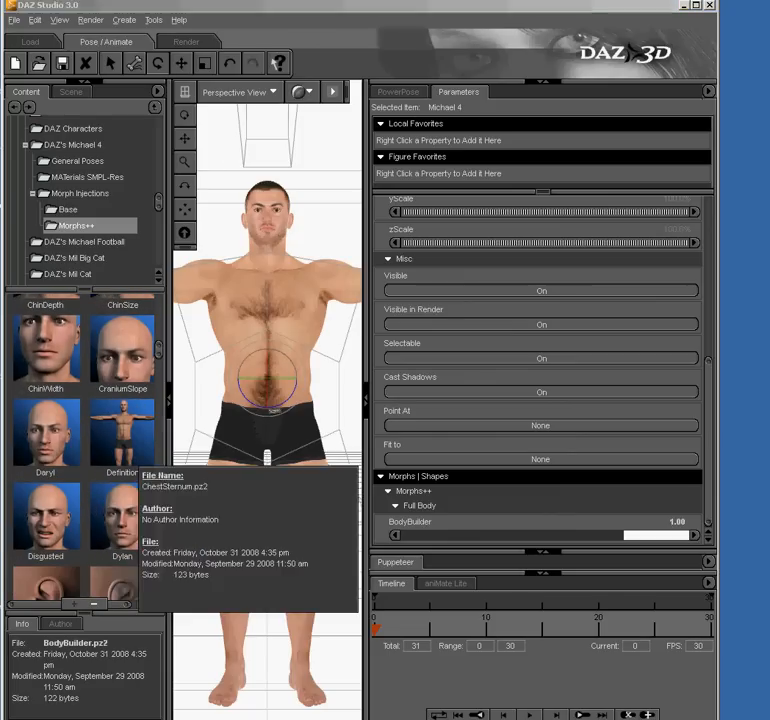
pyautogui.doubleClick(122, 435)
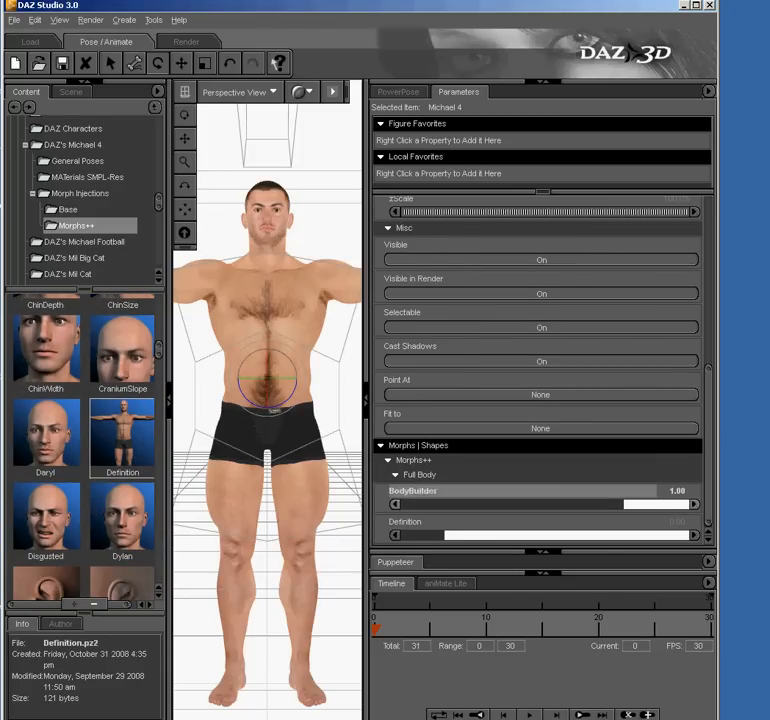
pyautogui.moveTo(444, 535); pyautogui.dragTo(590, 535)
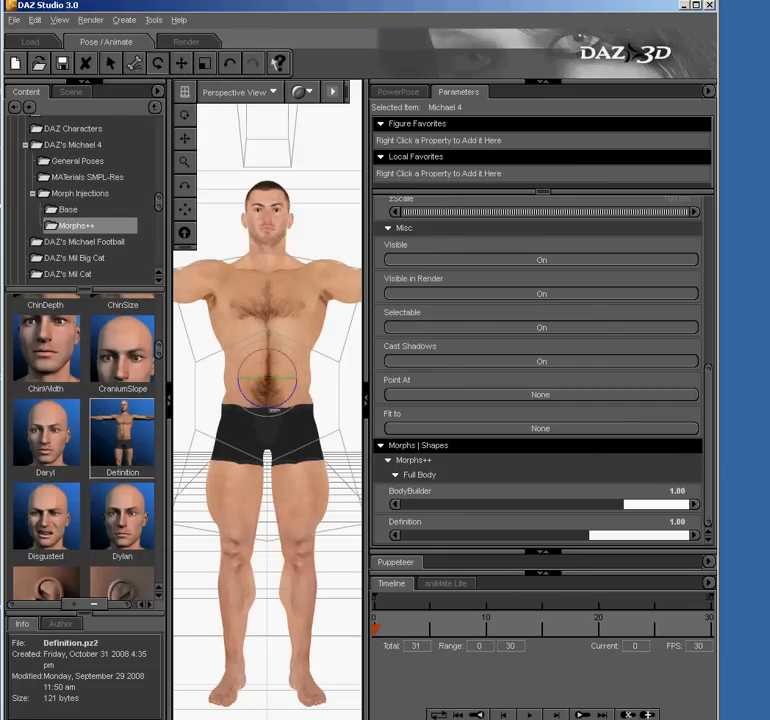
# Hide the parameters to enlarge the view and open the General Poses folder of DAZ's Michael 4.
pyautogui.click(367, 400)
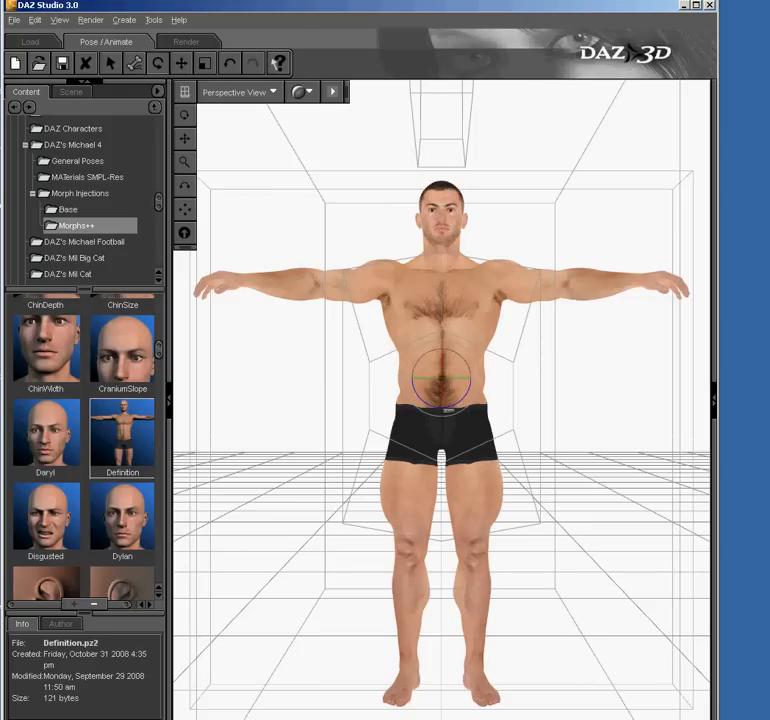
pyautogui.click(33, 193)
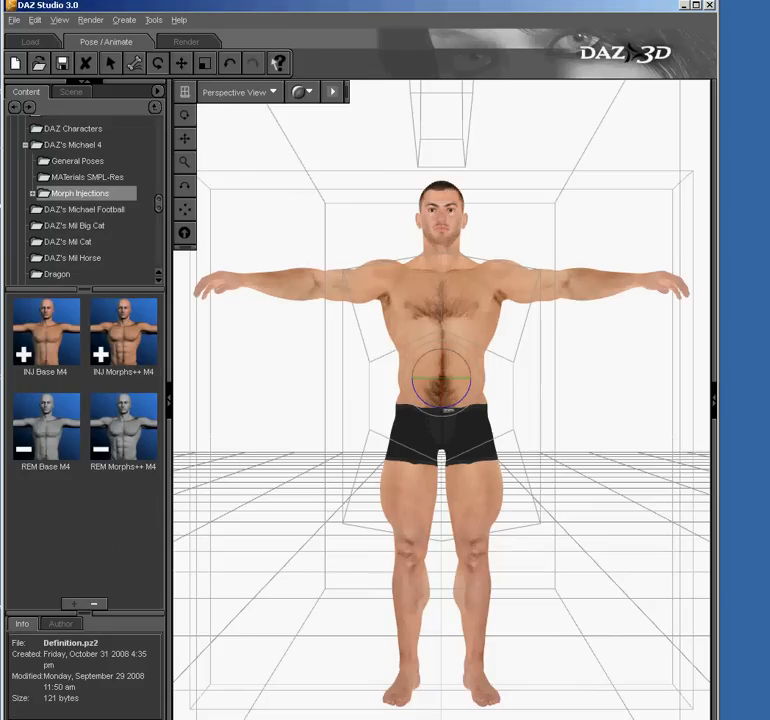
pyautogui.click(87, 177)
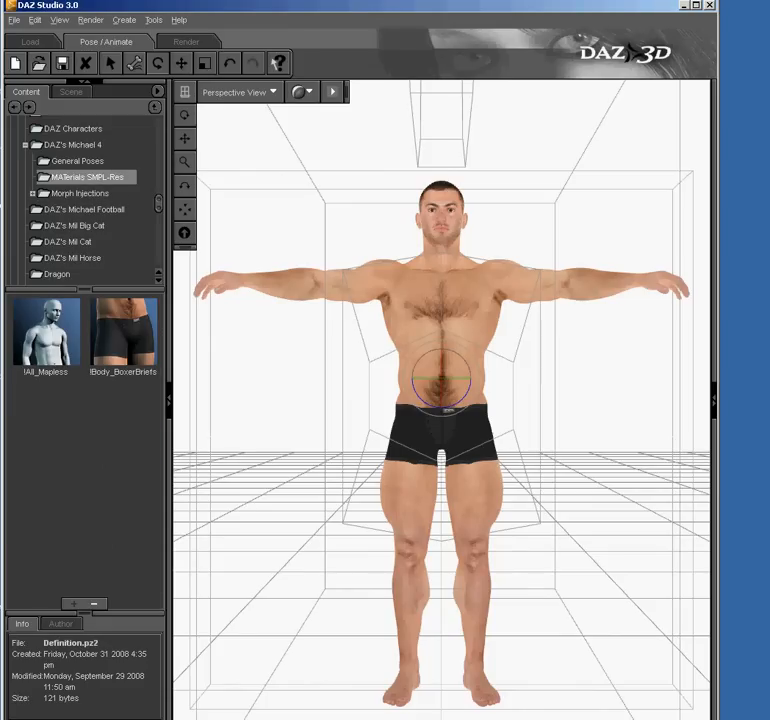
pyautogui.click(77, 161)
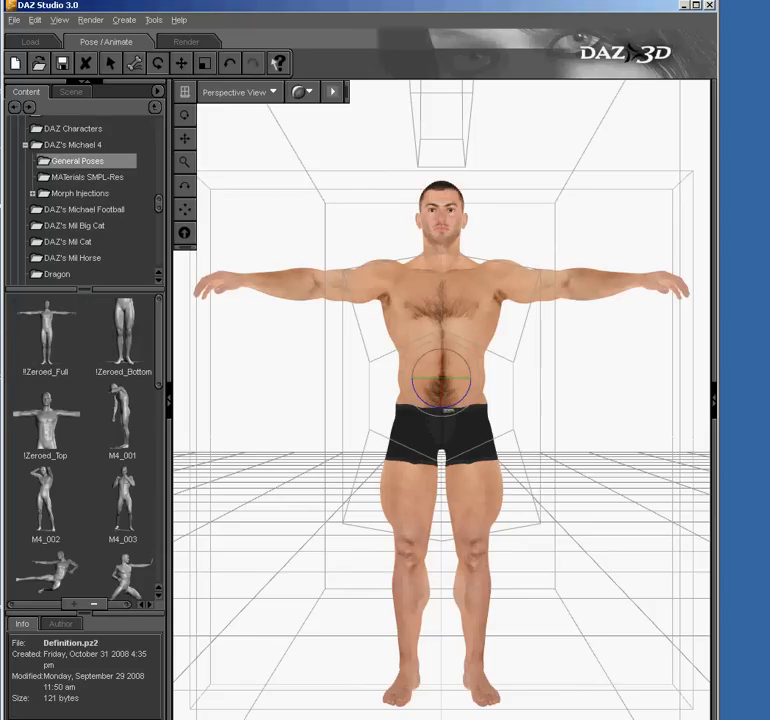
# Browse the general poses and apply pose M4_003 to the Michael 4 figure.
pyautogui.scroll(-5, 124, 474)
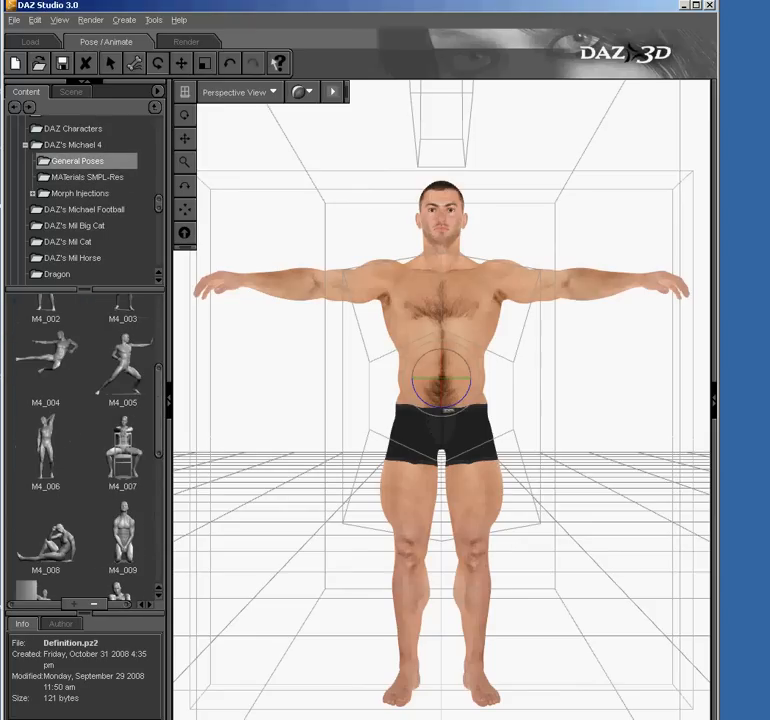
pyautogui.scroll(-2, 124, 474)
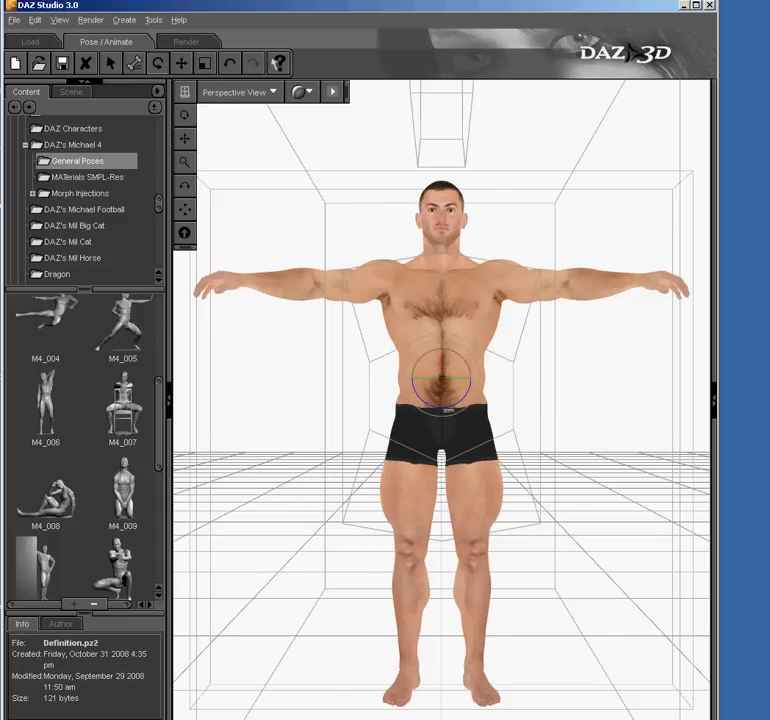
pyautogui.scroll(-5, 124, 474)
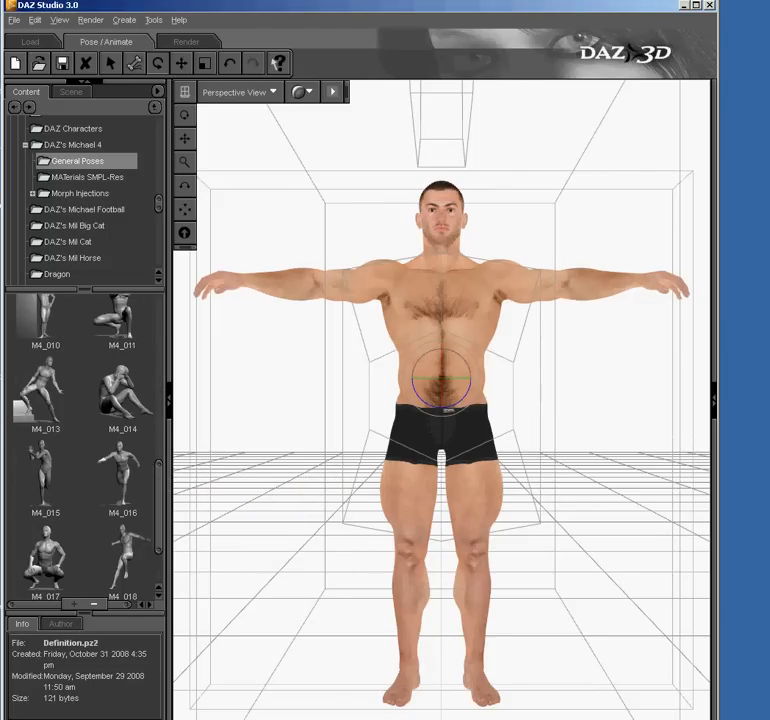
pyautogui.scroll(-2, 124, 474)
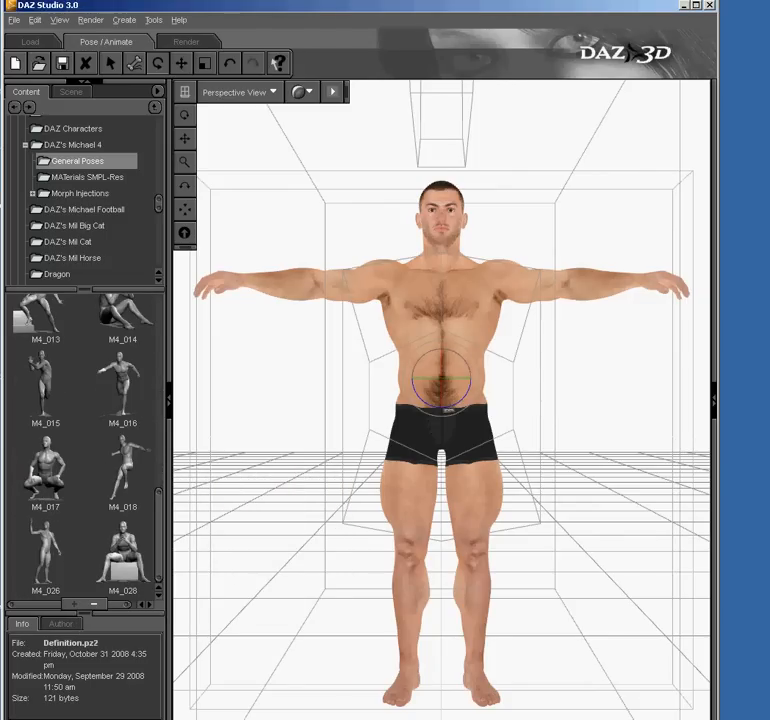
pyautogui.scroll(8, 85, 445)
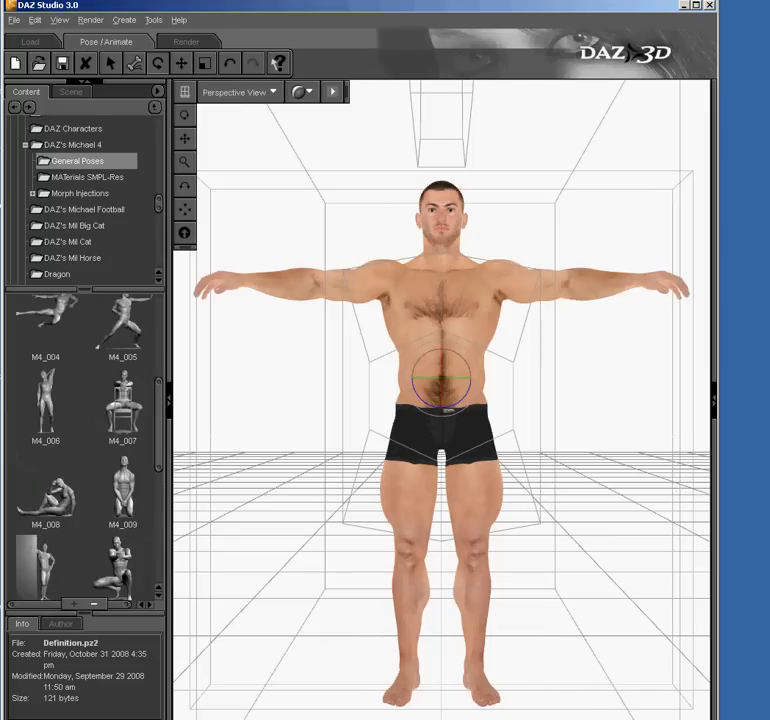
pyautogui.scroll(1, 85, 450)
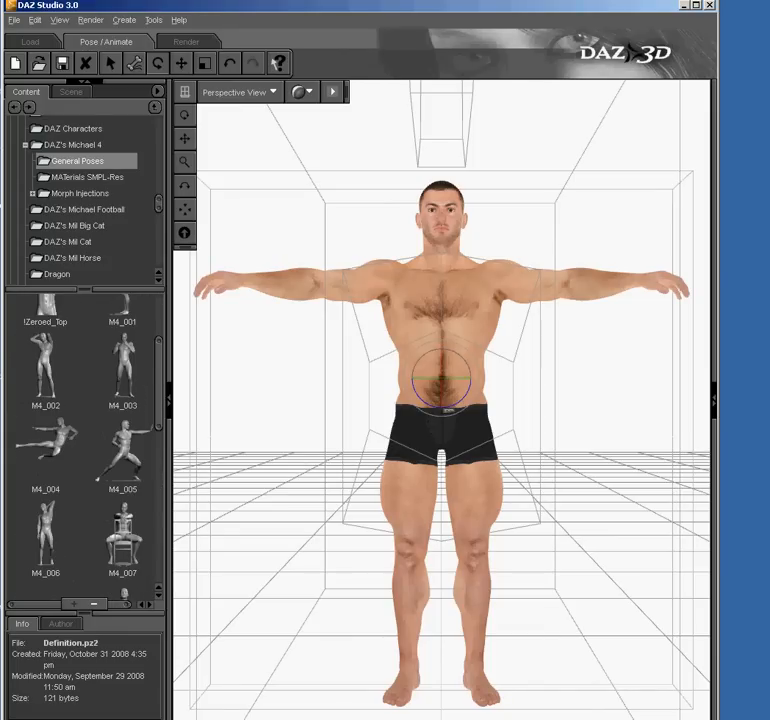
pyautogui.scroll(1, 85, 445)
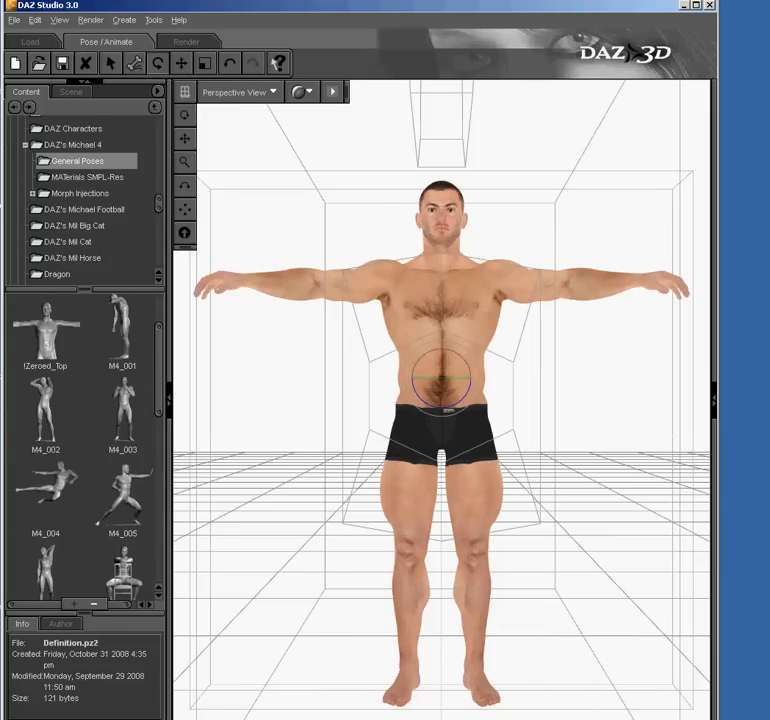
pyautogui.doubleClick(123, 412)
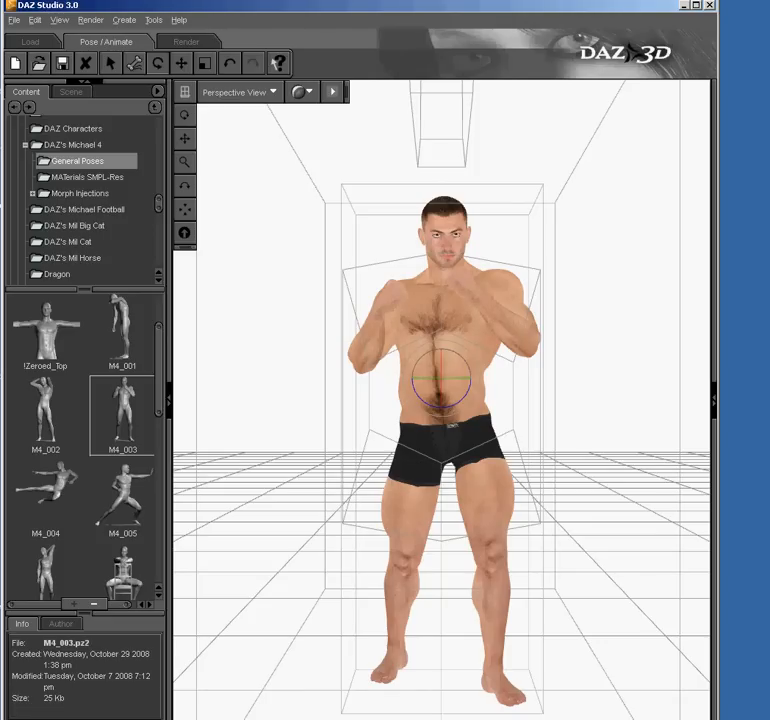
# Collapse the Poses library and open the MMP HopliteM3 clothing folder in the Figures library.
pyautogui.scroll(10, 85, 200)
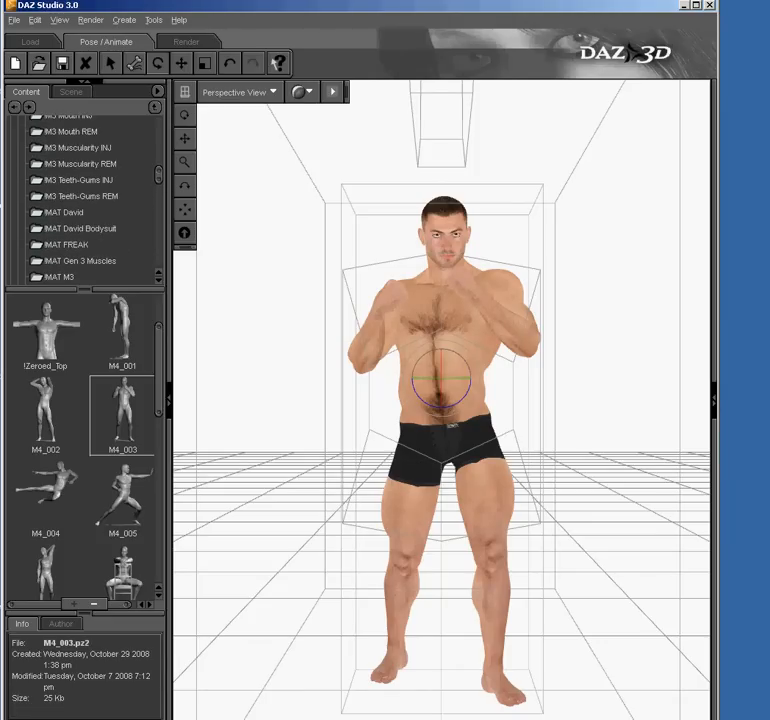
pyautogui.scroll(10, 85, 200)
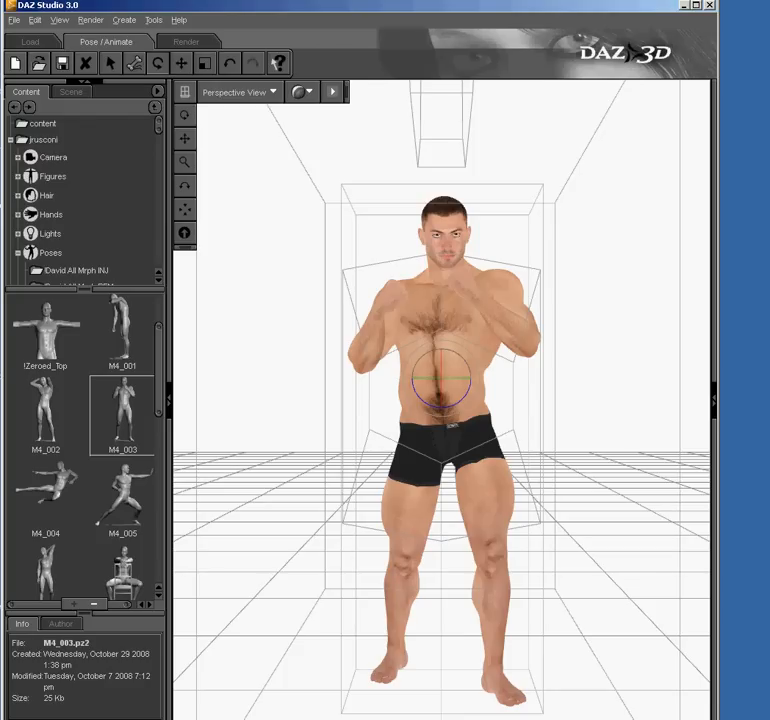
pyautogui.click(18, 253)
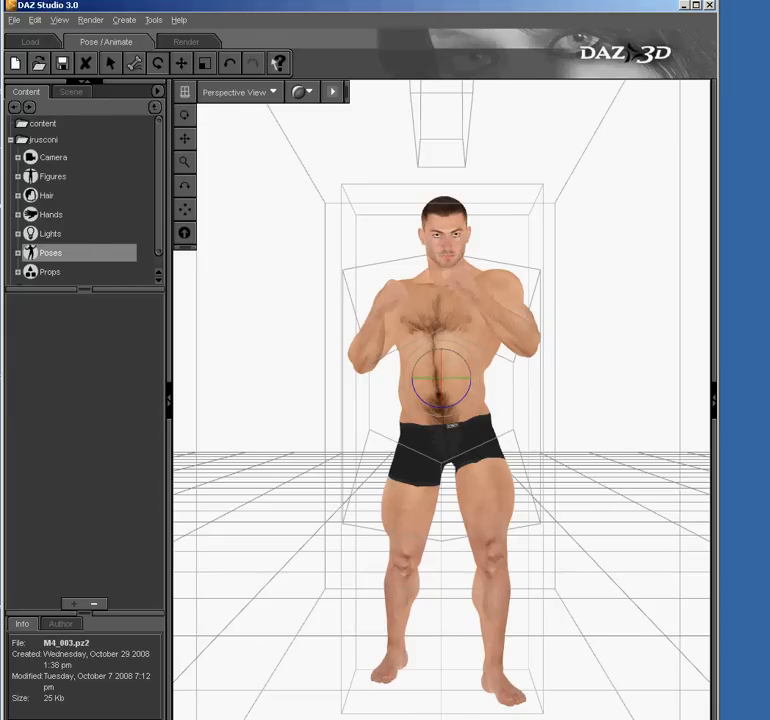
pyautogui.click(18, 177)
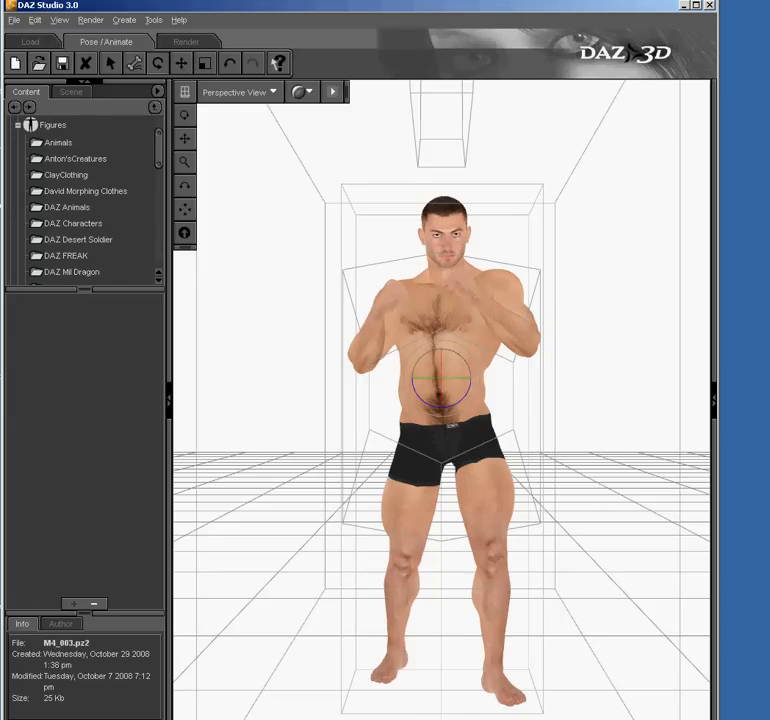
pyautogui.scroll(-3, 85, 205)
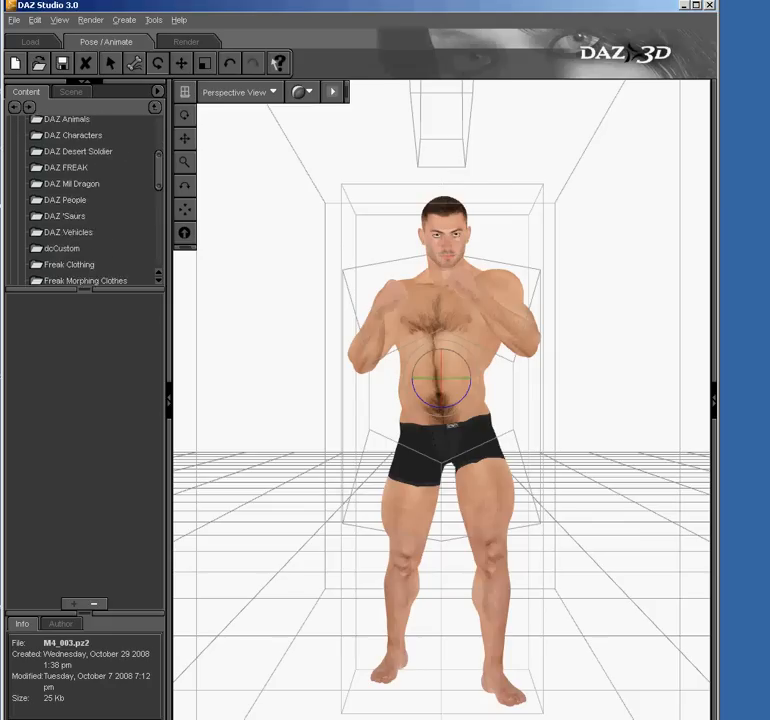
pyautogui.scroll(-1, 85, 205)
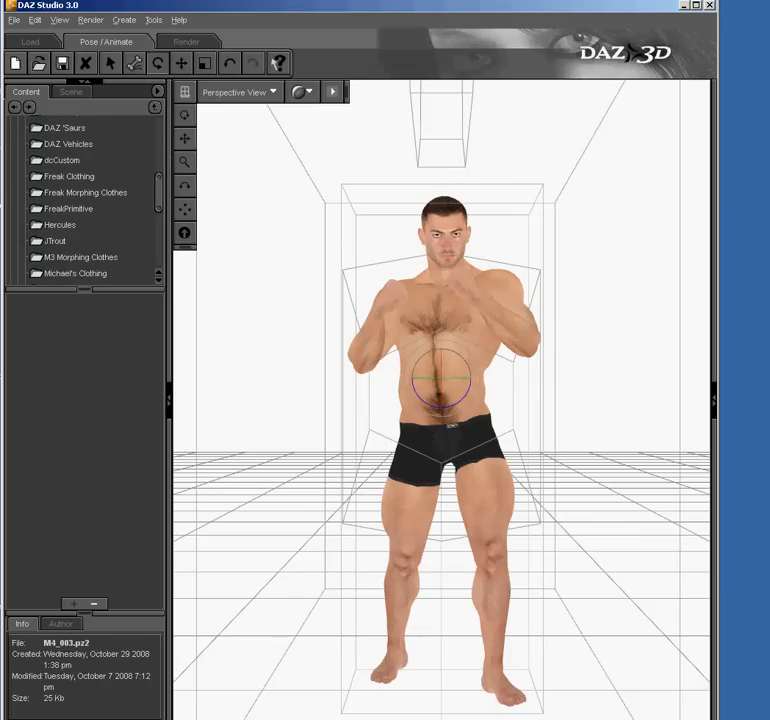
pyautogui.scroll(-1, 85, 205)
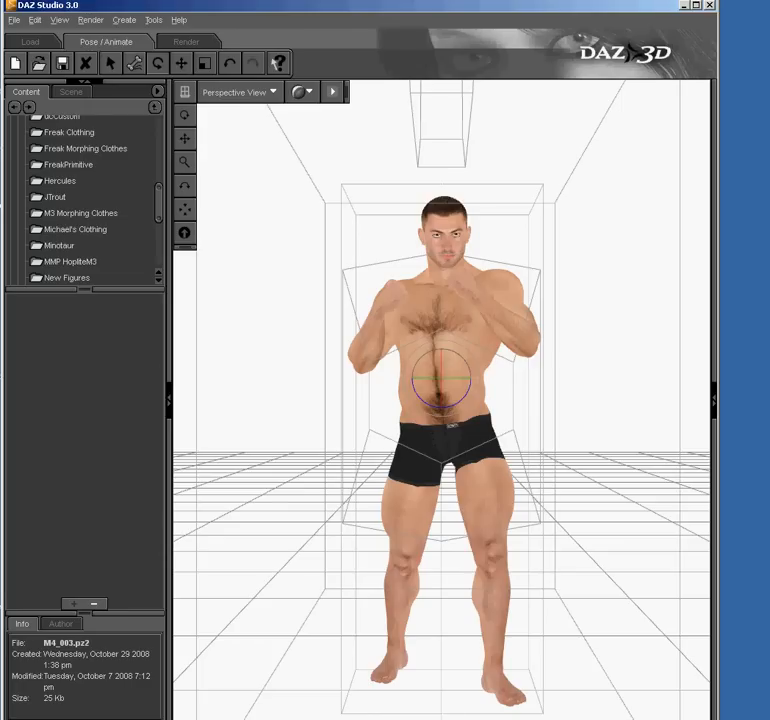
pyautogui.click(80, 213)
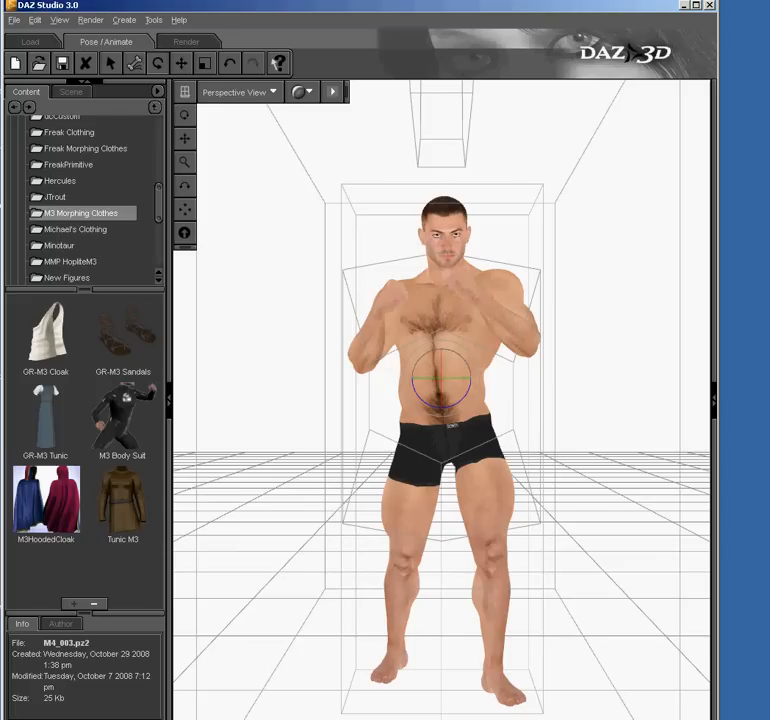
pyautogui.click(70, 261)
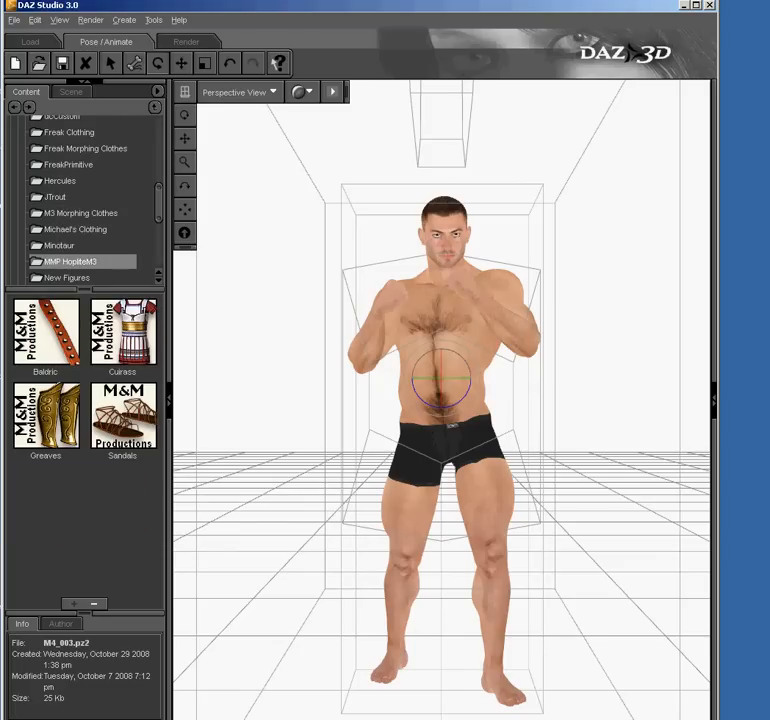
# Load the MMP HopliteM3 Cuirass, Sandals, Baldric and Greaves onto Michael 4, turning the pose limits off for the sandals.
pyautogui.click(123, 333)
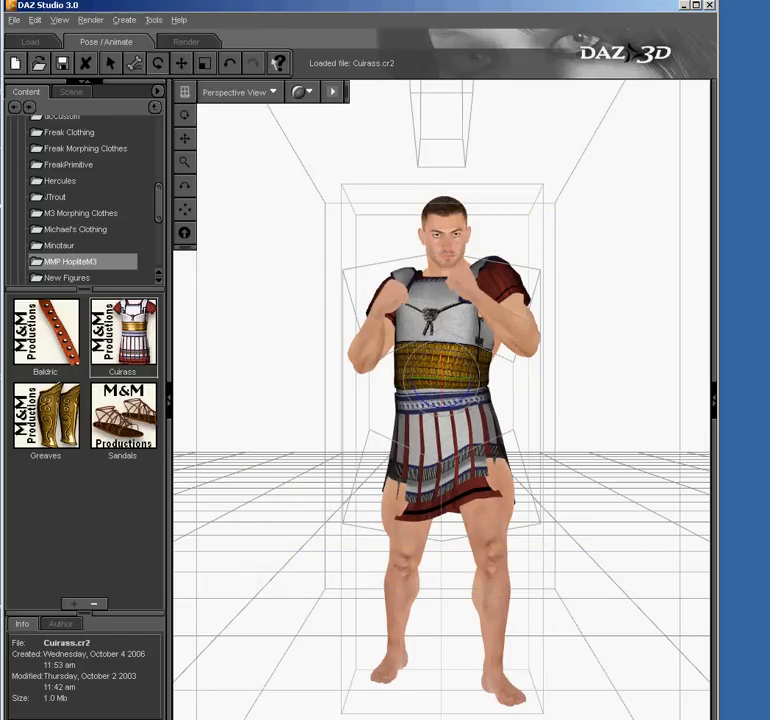
pyautogui.doubleClick(122, 415)
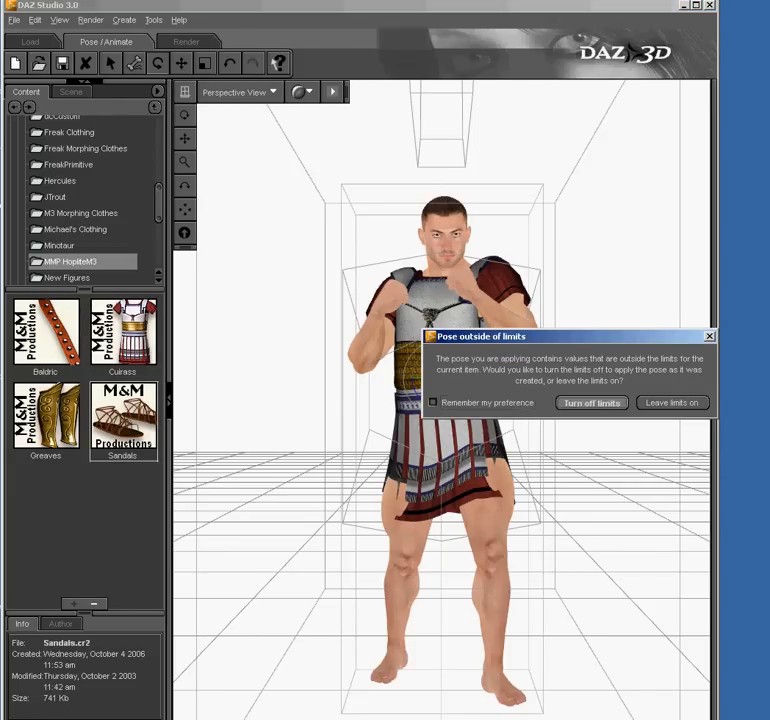
pyautogui.click(591, 403)
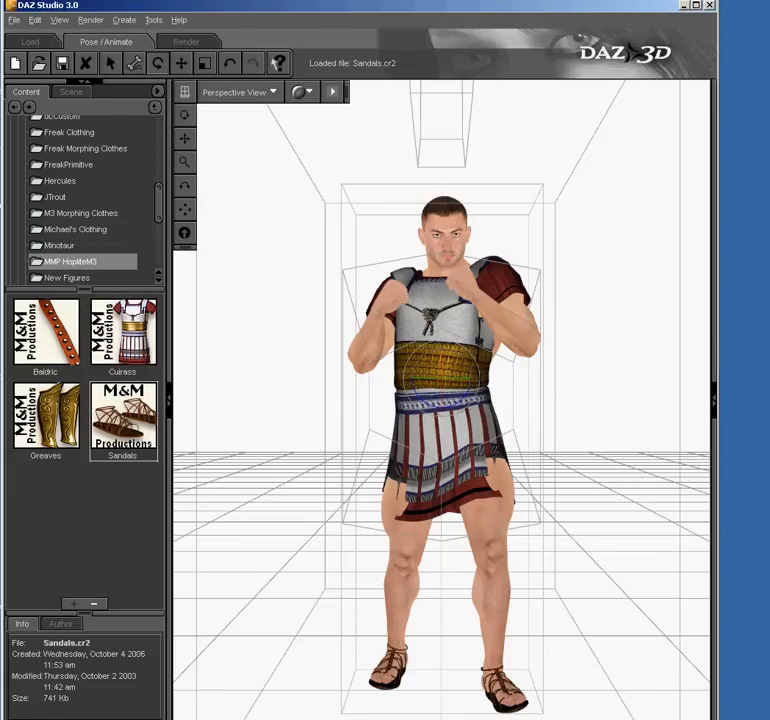
pyautogui.doubleClick(46, 332)
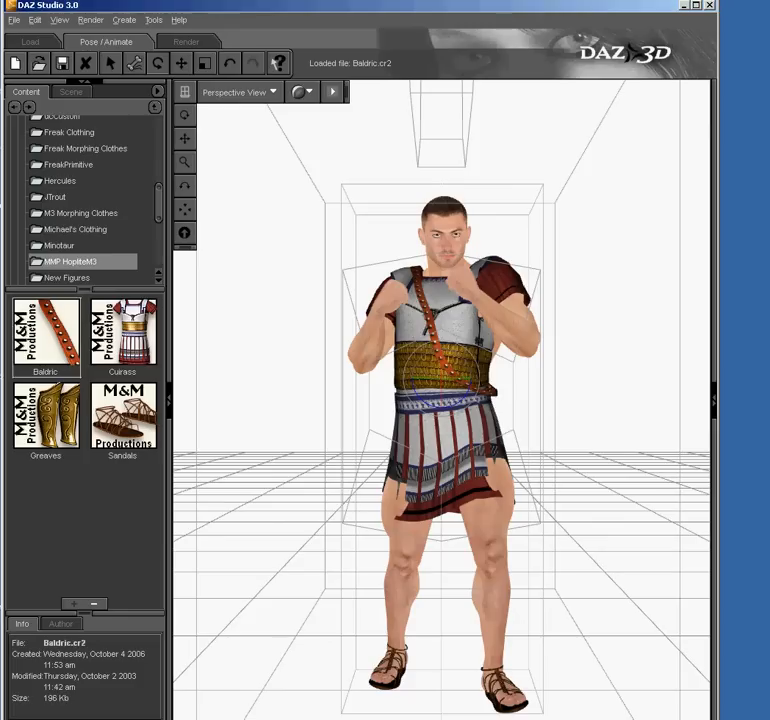
pyautogui.doubleClick(46, 415)
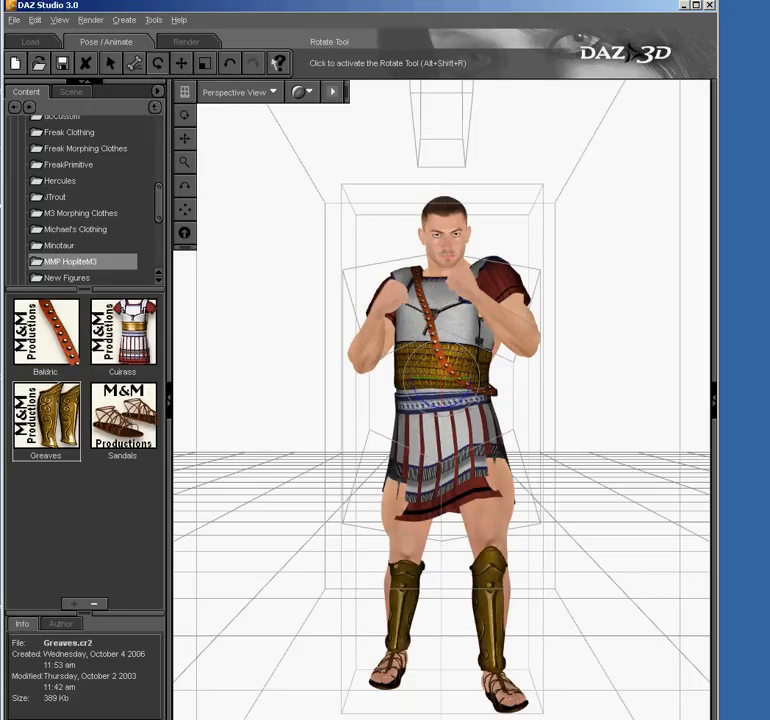
# Select Michael 4's chest where the back pokes through the cuirass and set its Visible property to Off.
pyautogui.moveTo(185, 115); pyautogui.dragTo(425, 160)
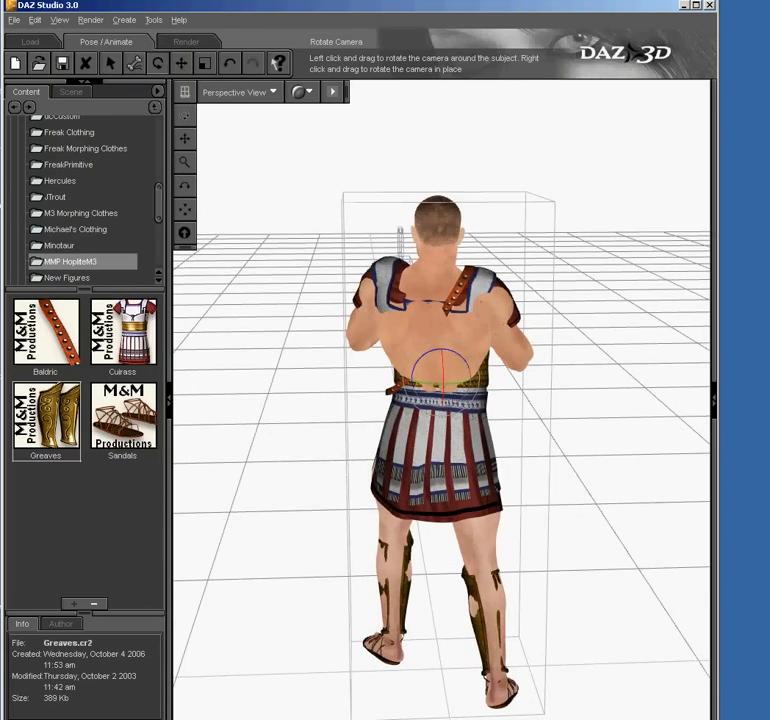
pyautogui.moveTo(425, 160); pyautogui.dragTo(192, 132)
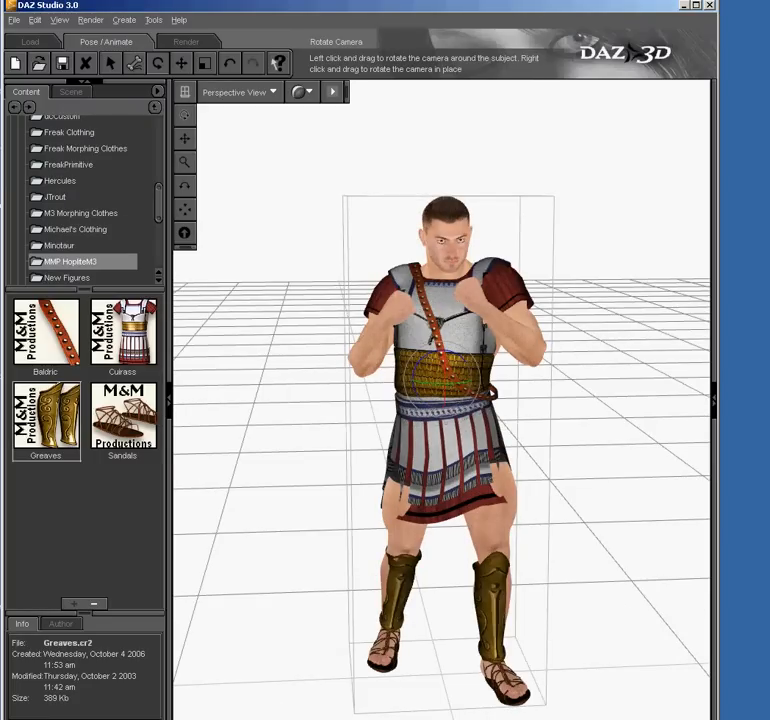
pyautogui.moveTo(192, 132); pyautogui.dragTo(396, 162)
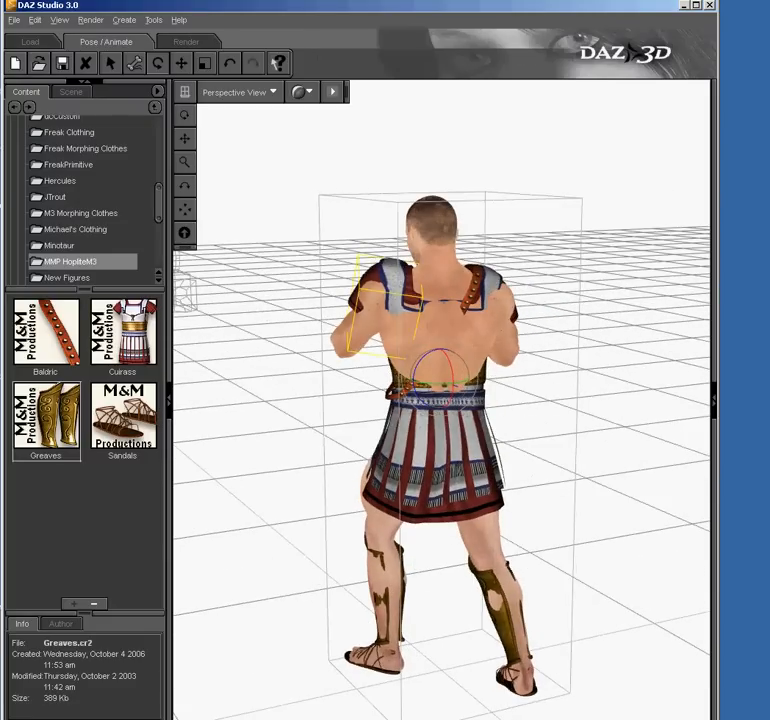
pyautogui.click(440, 310)
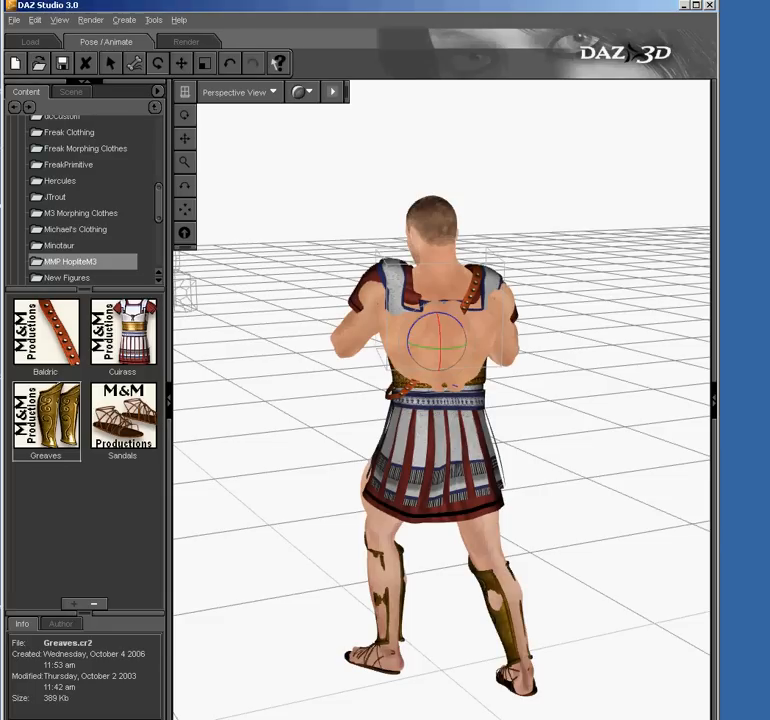
pyautogui.click(71, 92)
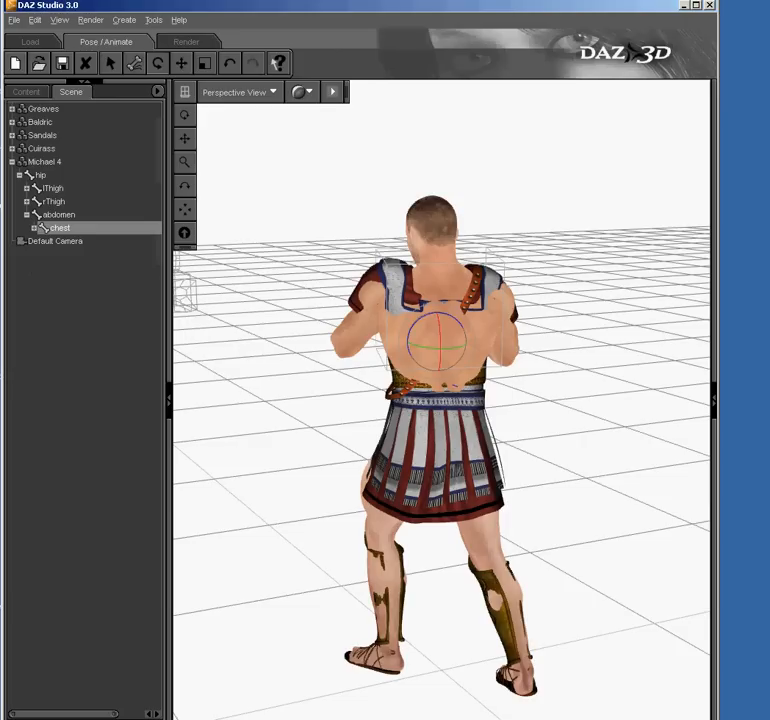
pyautogui.click(35, 227)
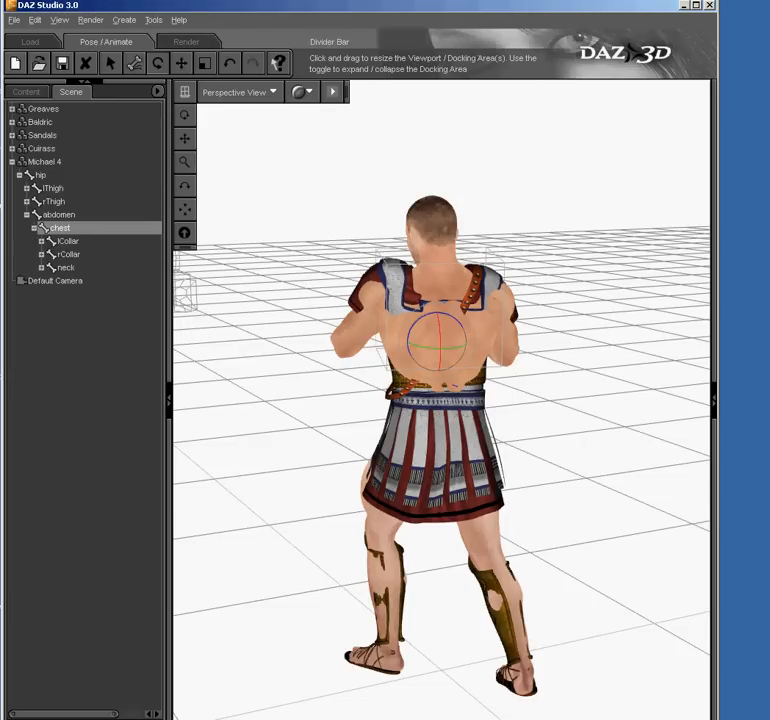
pyautogui.click(714, 397)
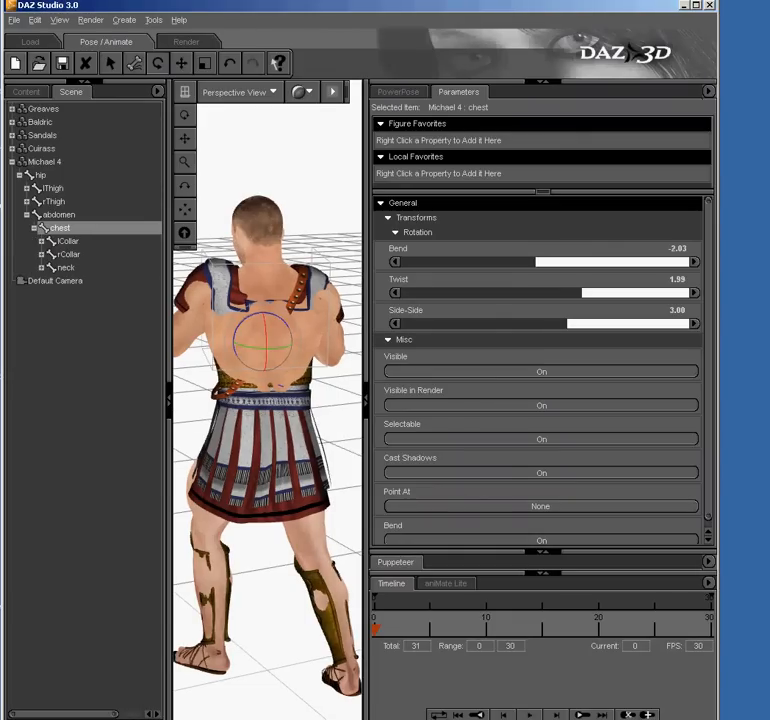
pyautogui.click(541, 371)
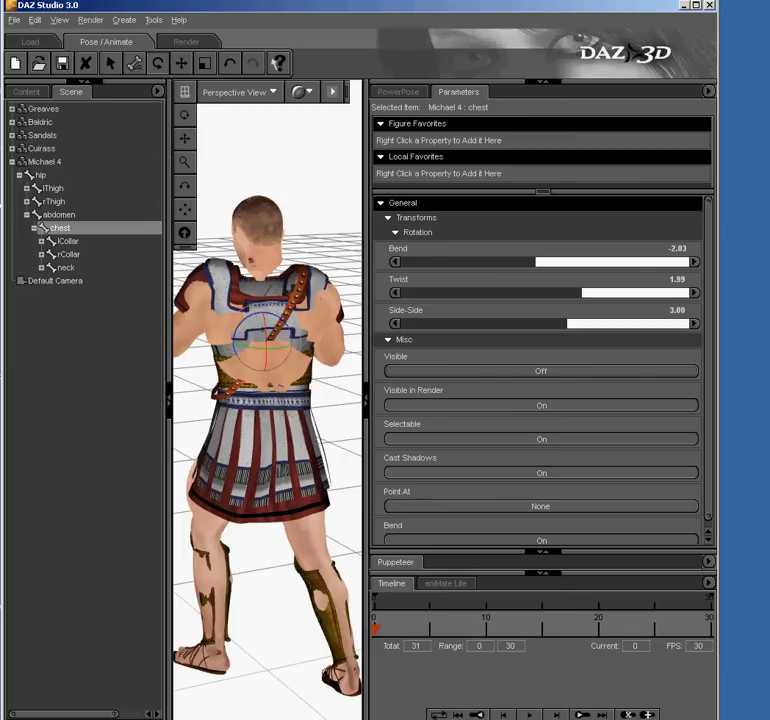
# Try hiding Michael 4's left shoulder (lShldr) with its Visible property, and set it back to On.
pyautogui.click(41, 241)
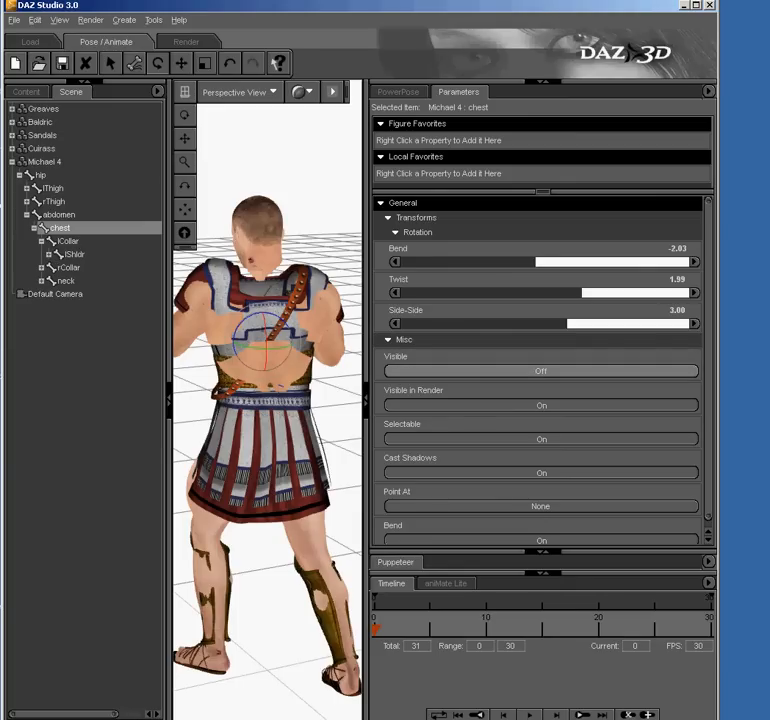
pyautogui.click(60, 254)
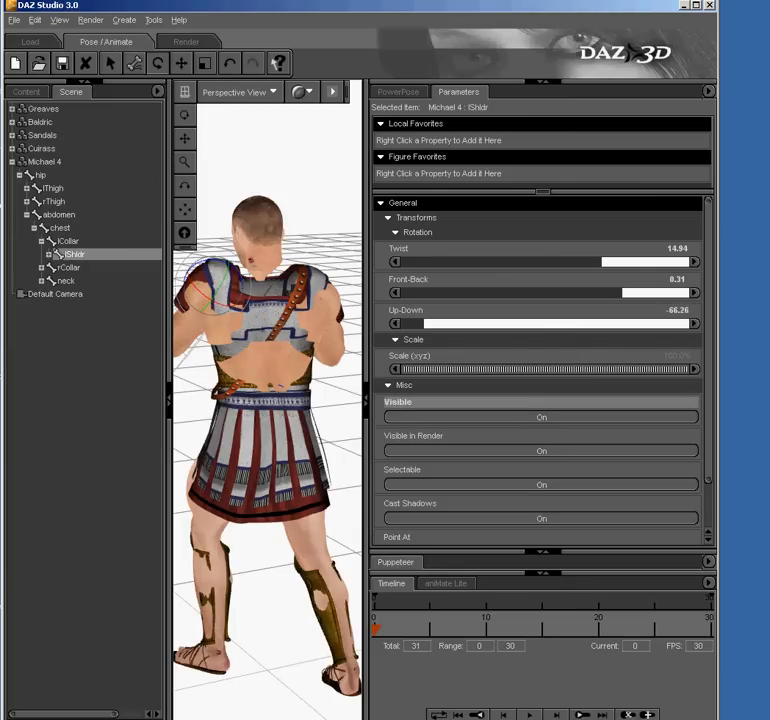
pyautogui.click(541, 417)
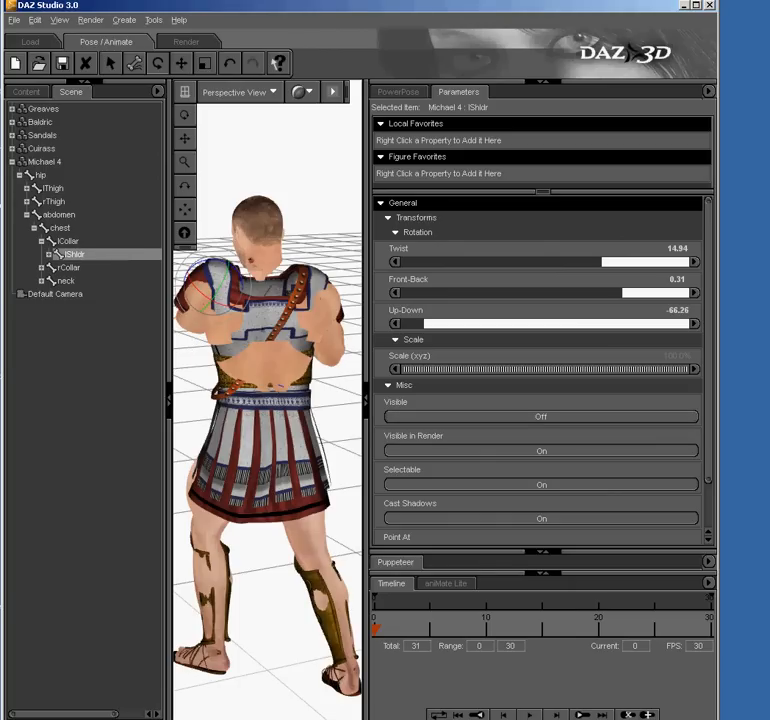
pyautogui.click(541, 417)
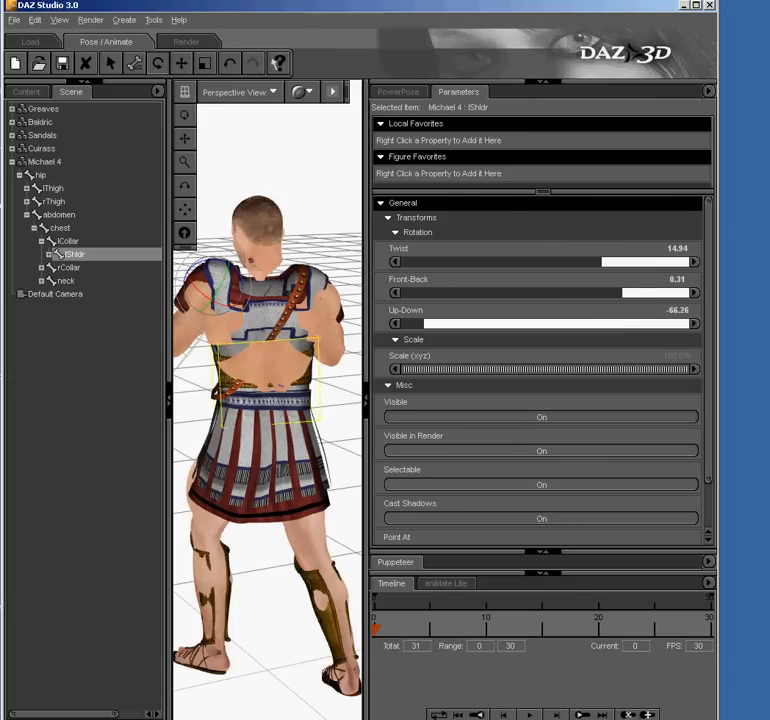
pyautogui.click(366, 400)
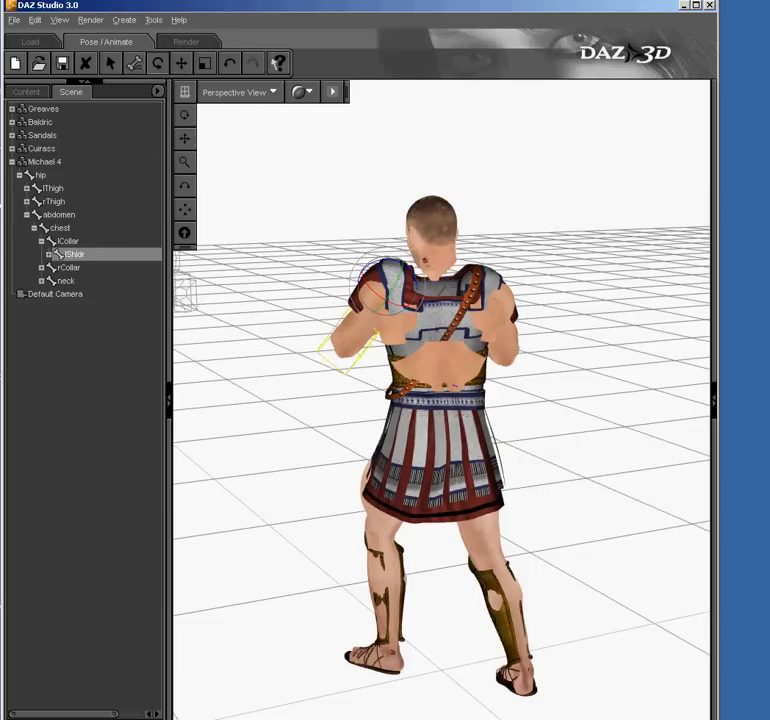
pyautogui.click(713, 400)
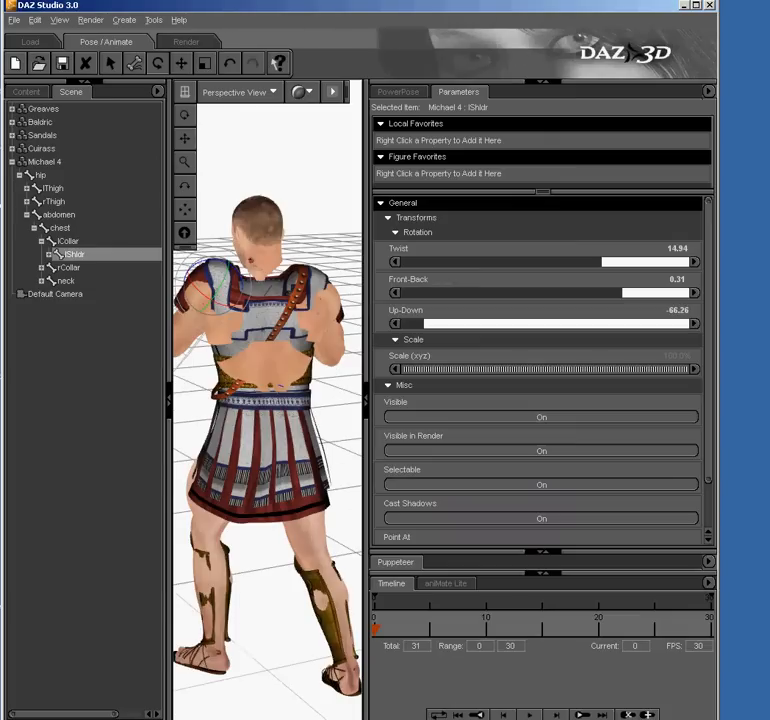
pyautogui.click(541, 416)
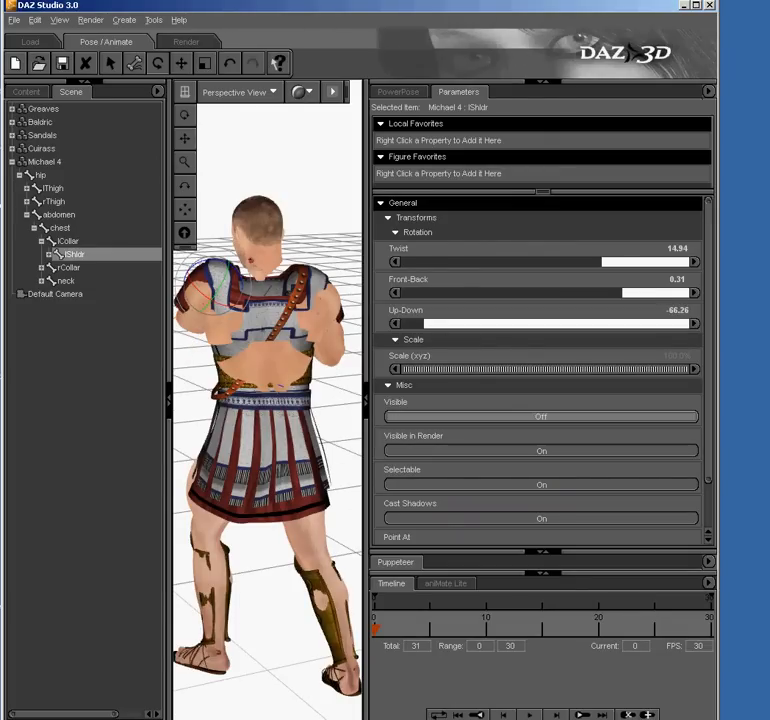
pyautogui.click(541, 416)
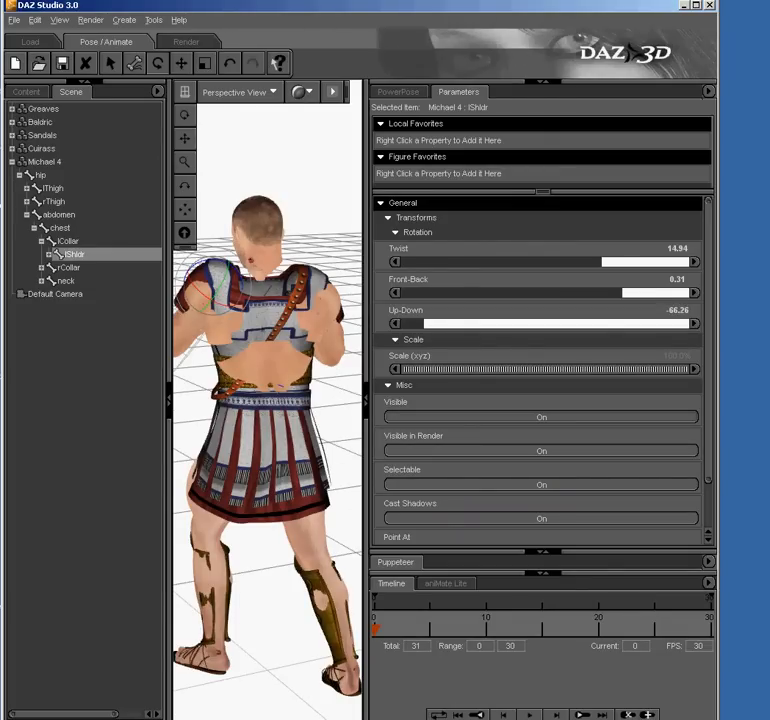
pyautogui.click(41, 241)
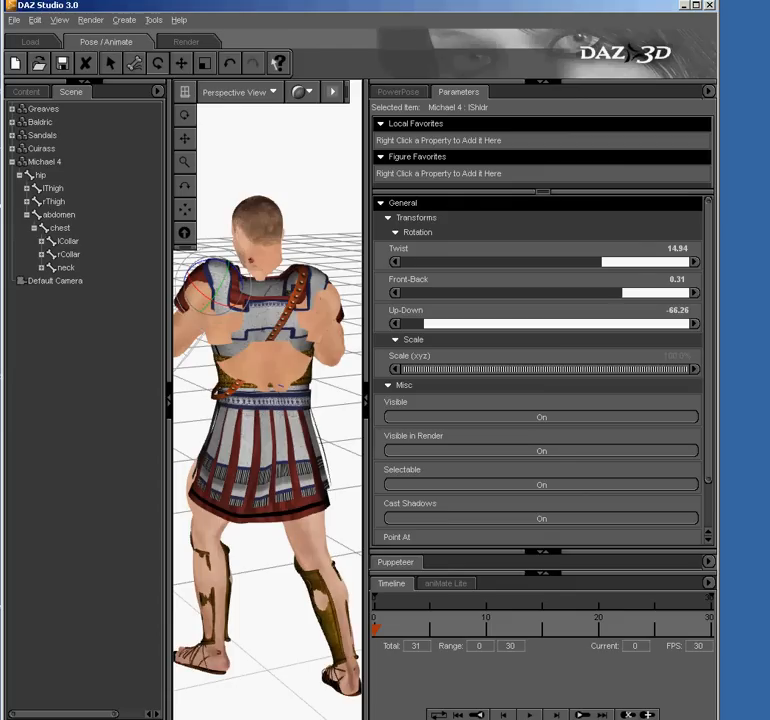
# Set the Visible property of Michael 4's left collar (lCollar) to Off and clear the selection.
pyautogui.click(45, 228)
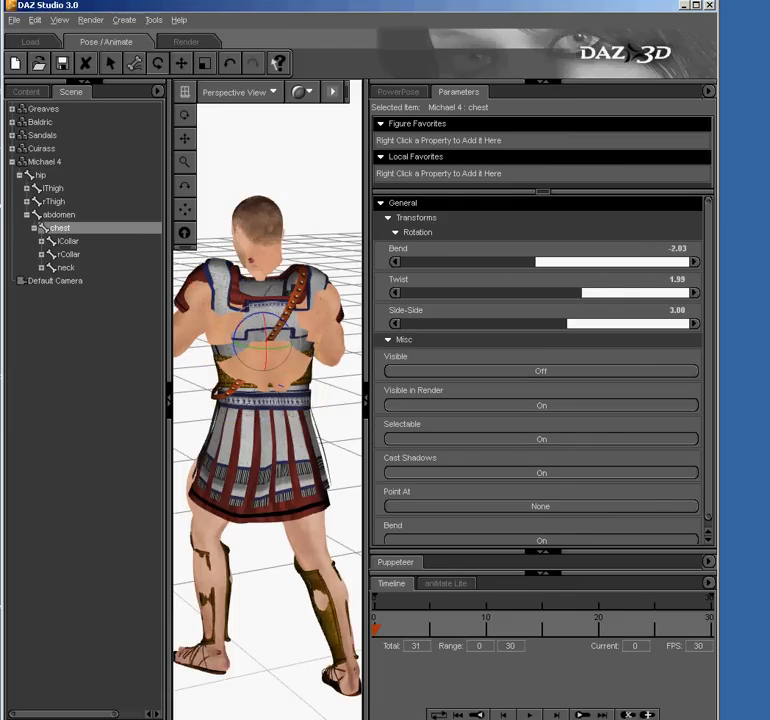
pyautogui.click(41, 241)
pyautogui.click(47, 242)
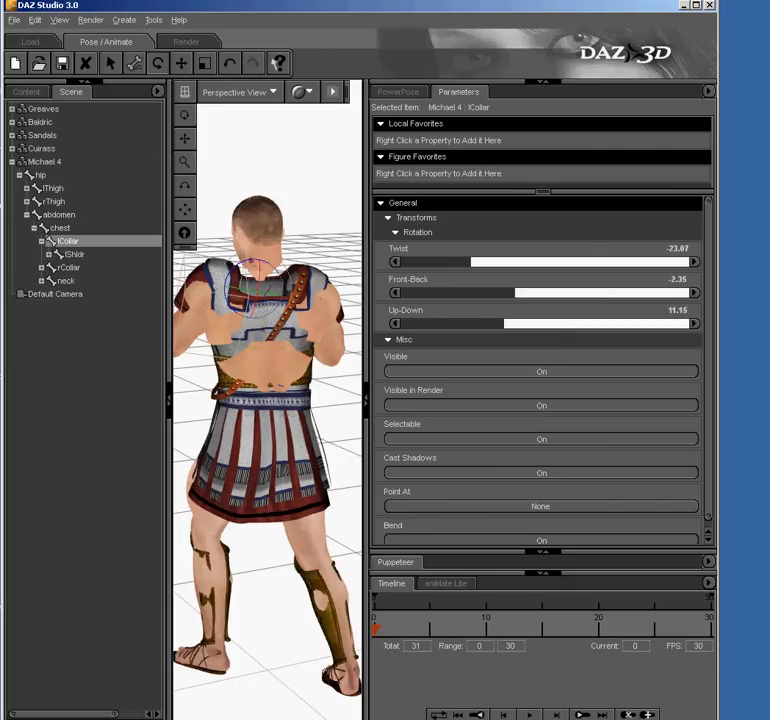
pyautogui.click(541, 371)
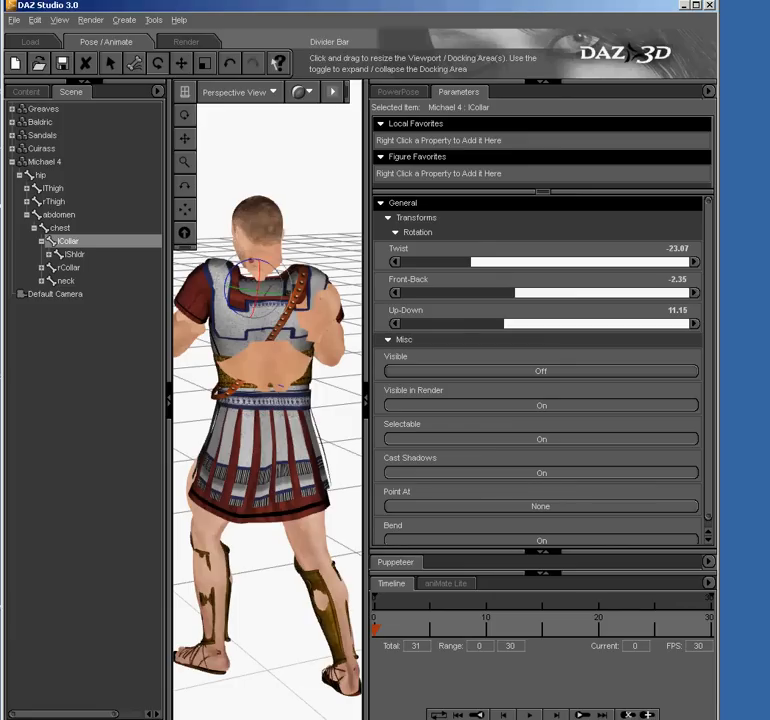
pyautogui.click(366, 400)
pyautogui.moveTo(184, 162); pyautogui.dragTo(184, 100)
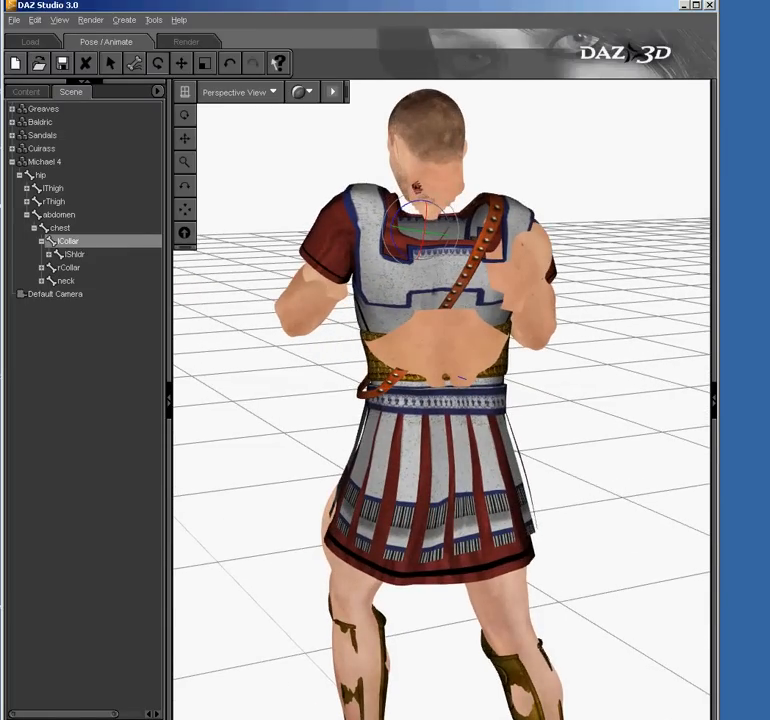
pyautogui.click(236, 138)
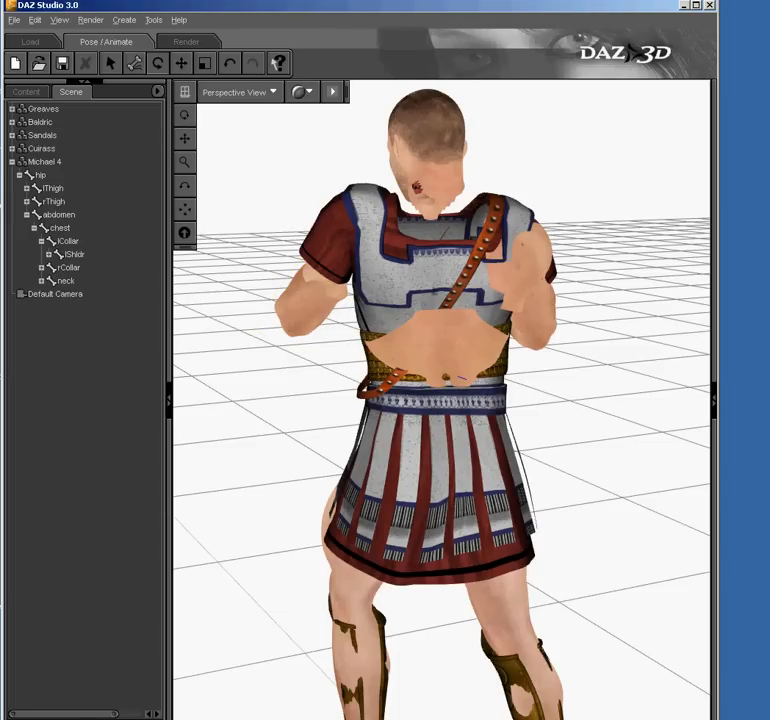
pyautogui.moveTo(184, 115); pyautogui.dragTo(94, 131)
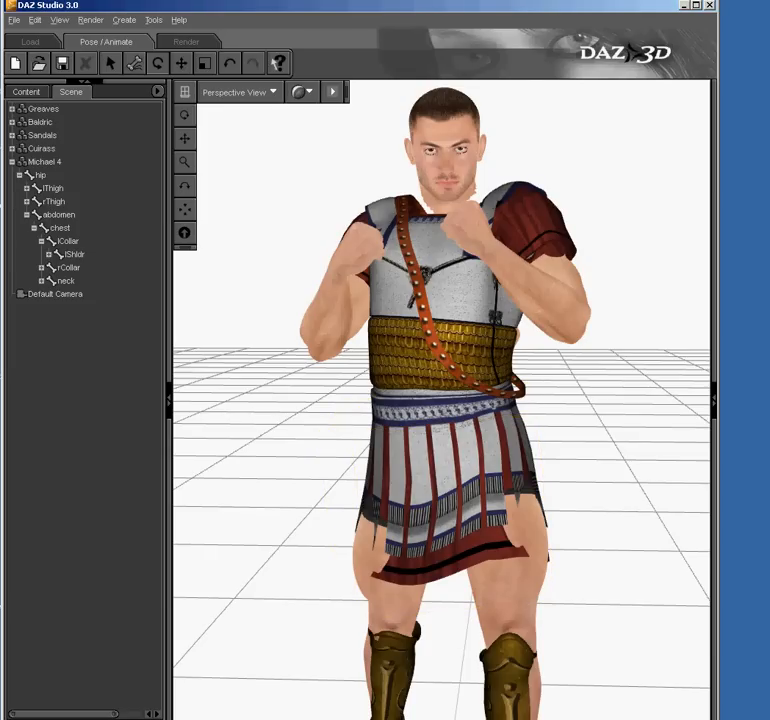
# Open the MMP HopliteM3 folder in the Props library.
pyautogui.click(26, 92)
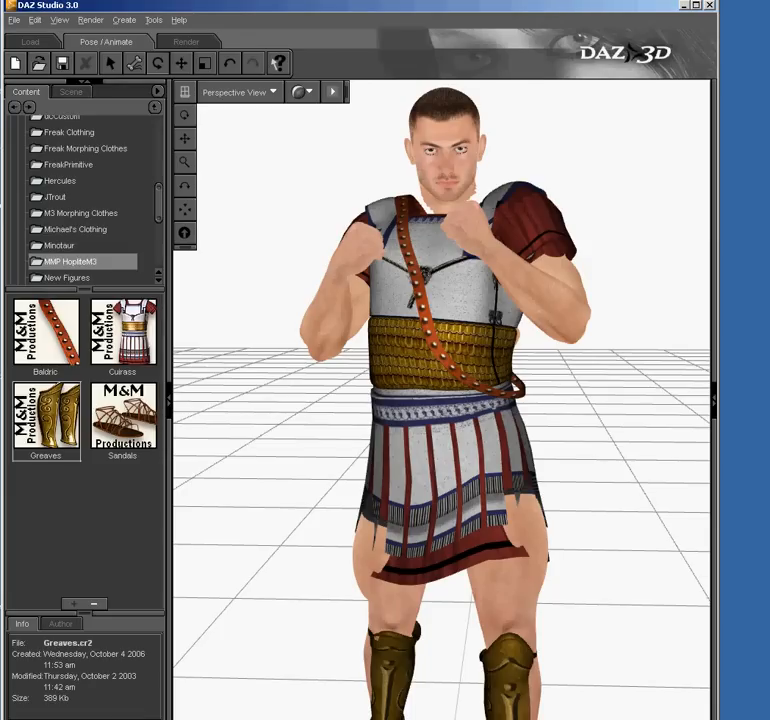
pyautogui.scroll(-4, 85, 195)
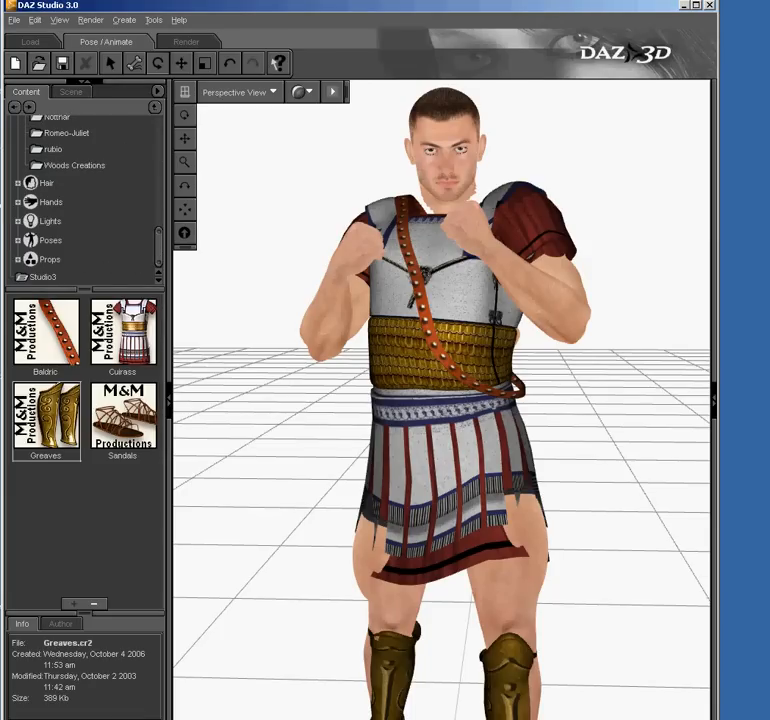
pyautogui.click(50, 260)
pyautogui.click(18, 260)
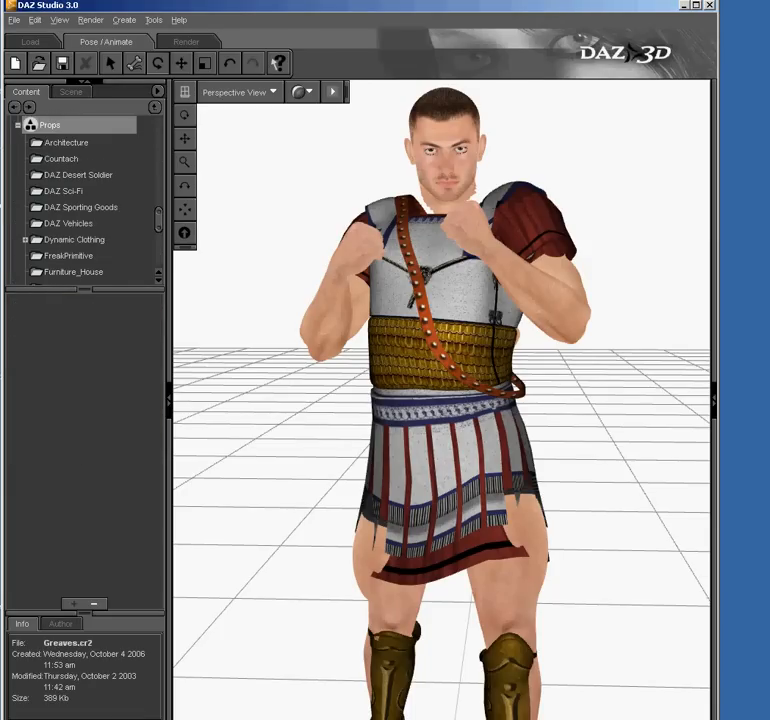
pyautogui.scroll(-1, 85, 200)
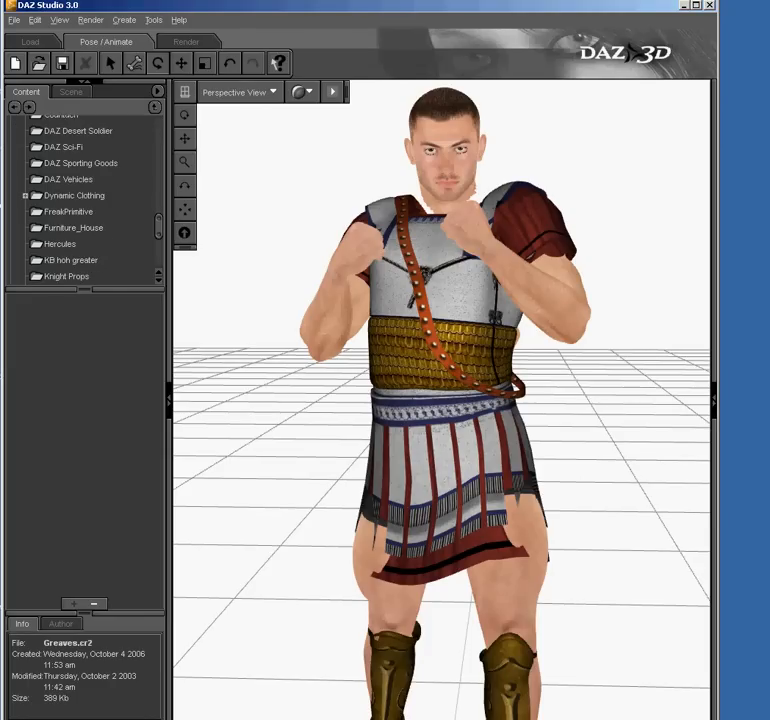
pyautogui.scroll(-1, 85, 200)
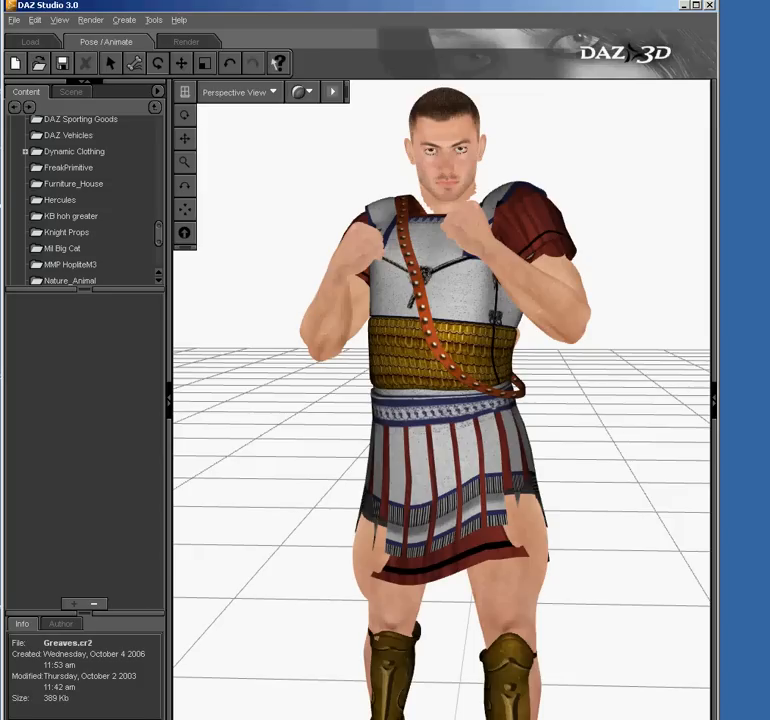
pyautogui.click(70, 265)
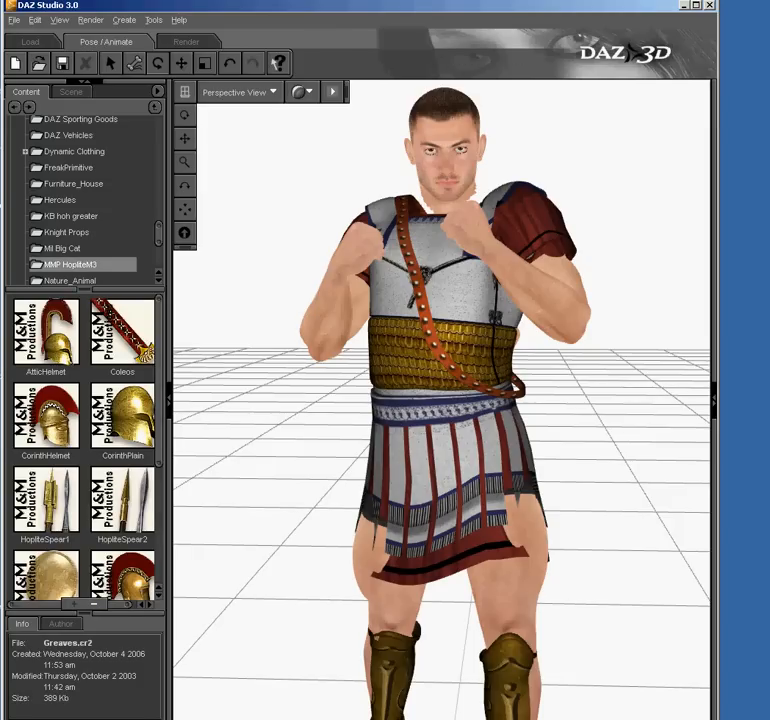
# Select the Michael 4 figure and load the AtticHelmet prop onto it.
pyautogui.click(71, 92)
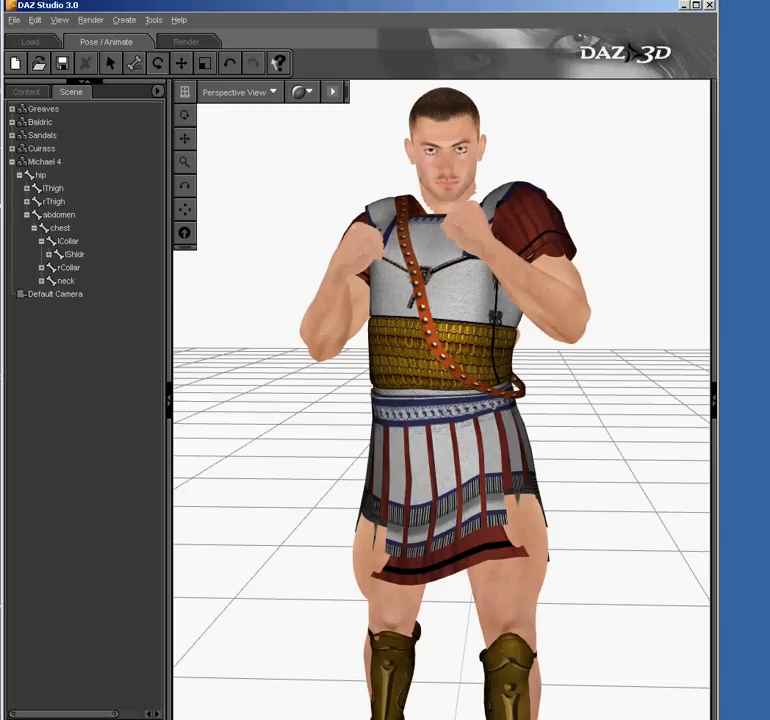
pyautogui.click(44, 161)
pyautogui.click(26, 91)
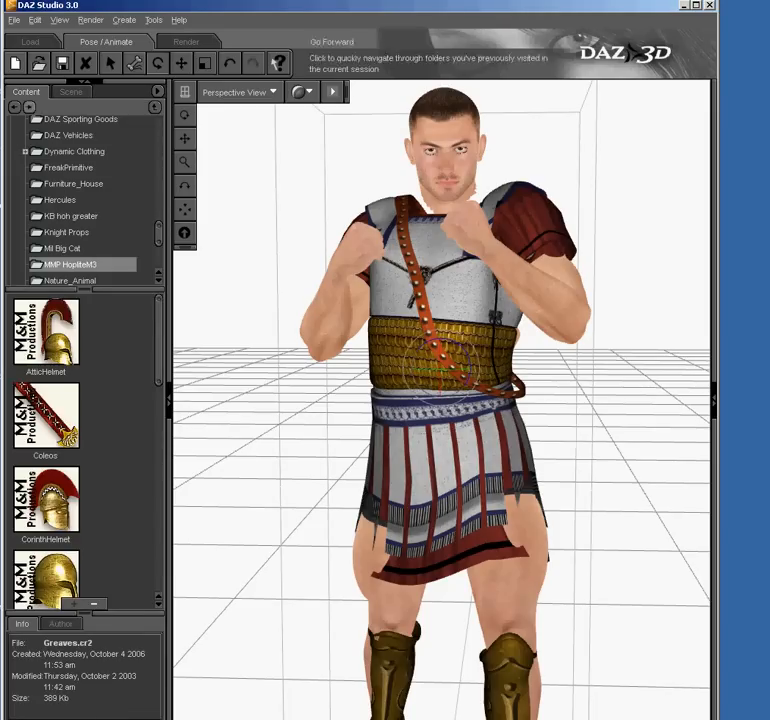
pyautogui.doubleClick(46, 332)
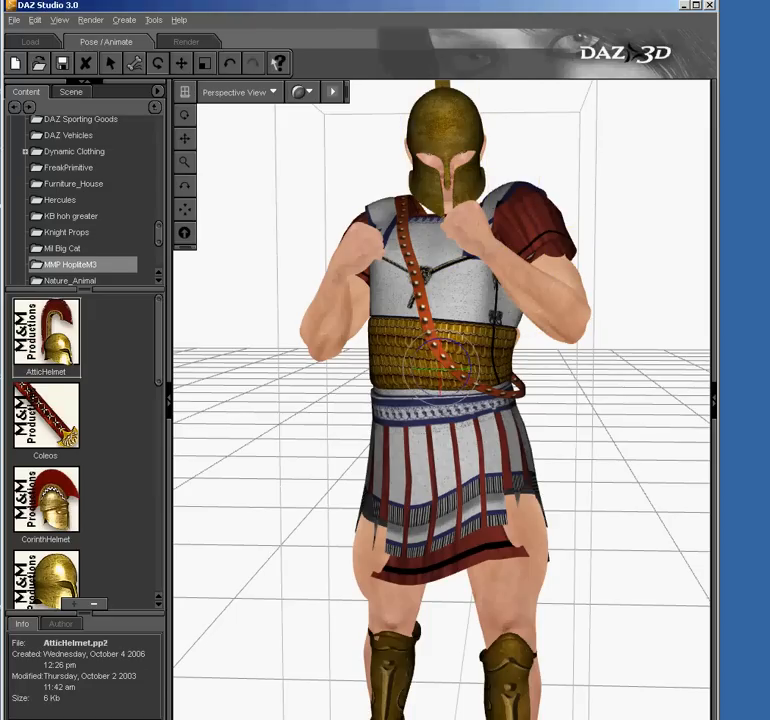
# Find the AtticHelm prop under Michael 4's head in the scene hierarchy and delete it.
pyautogui.click(71, 92)
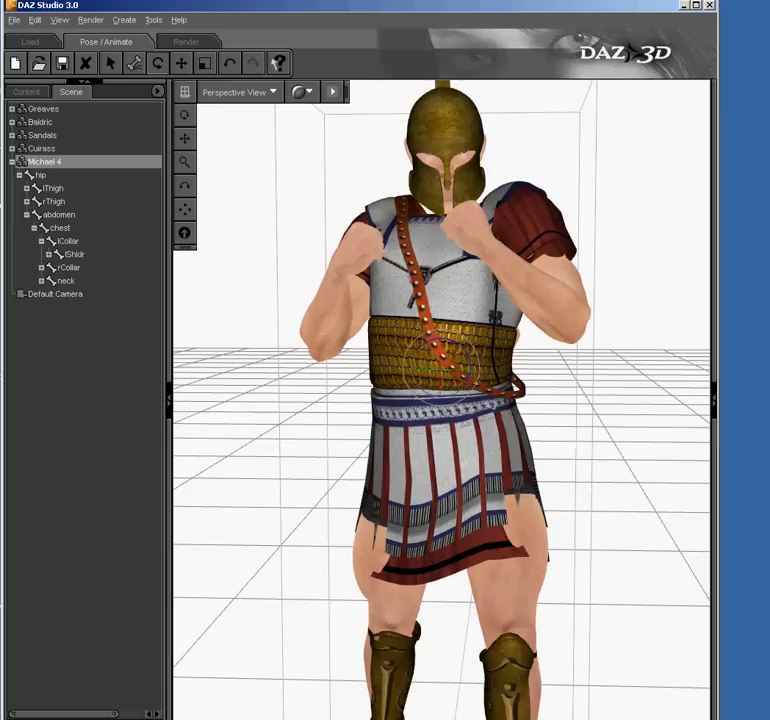
pyautogui.click(41, 281)
pyautogui.click(49, 294)
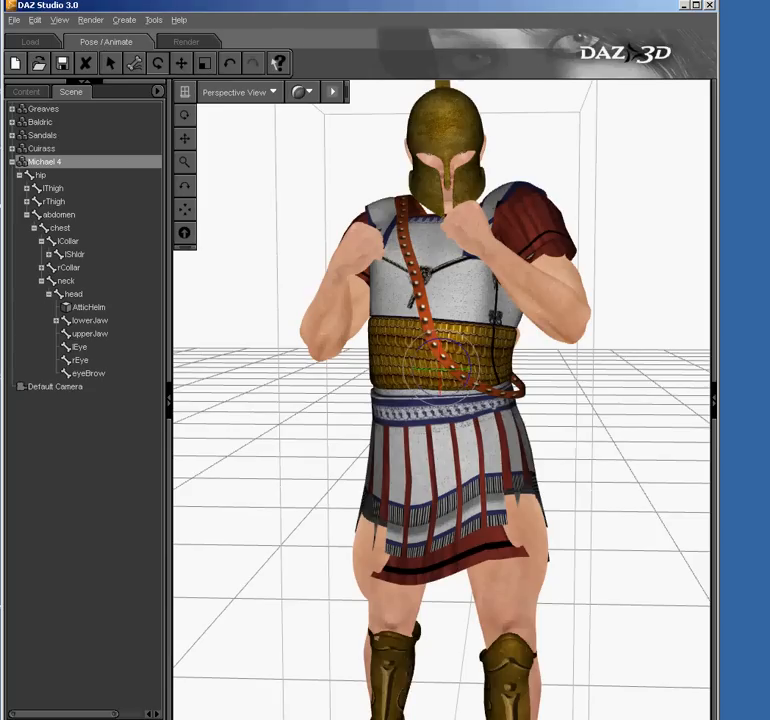
pyautogui.click(88, 307)
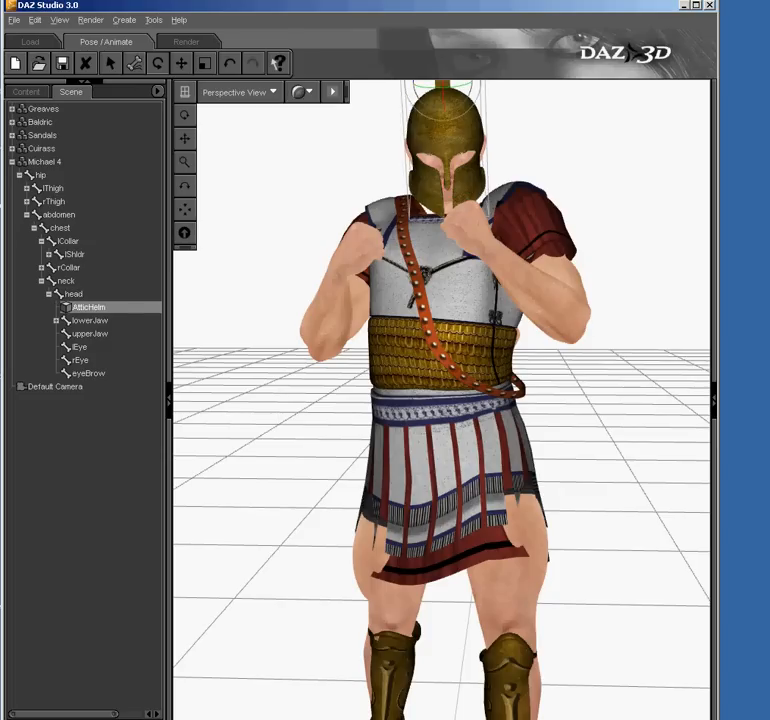
pyautogui.press('Delete')
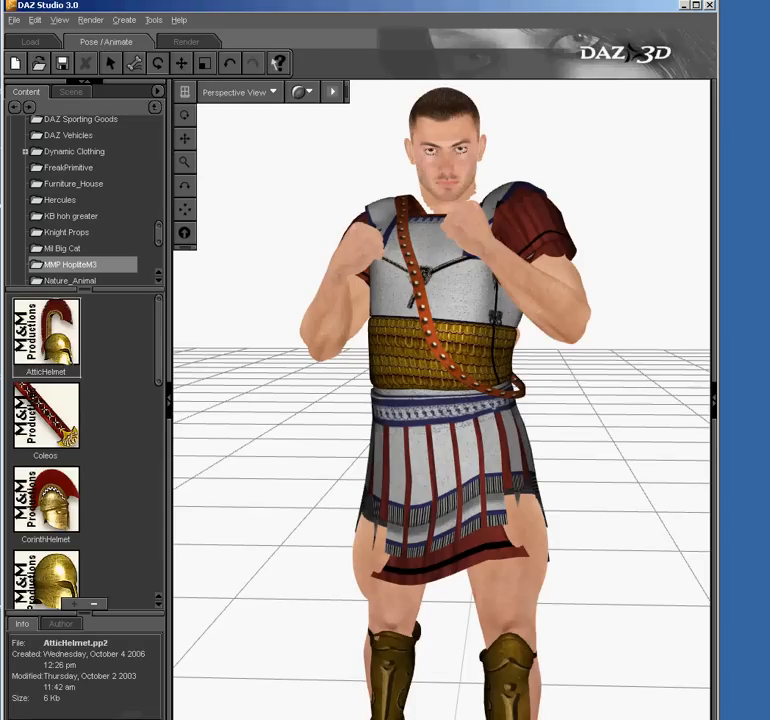
# Try loading the CorinthHelmet prop without a figure selected, and delete that helmet from the scene.
pyautogui.scroll(-3, 84, 450)
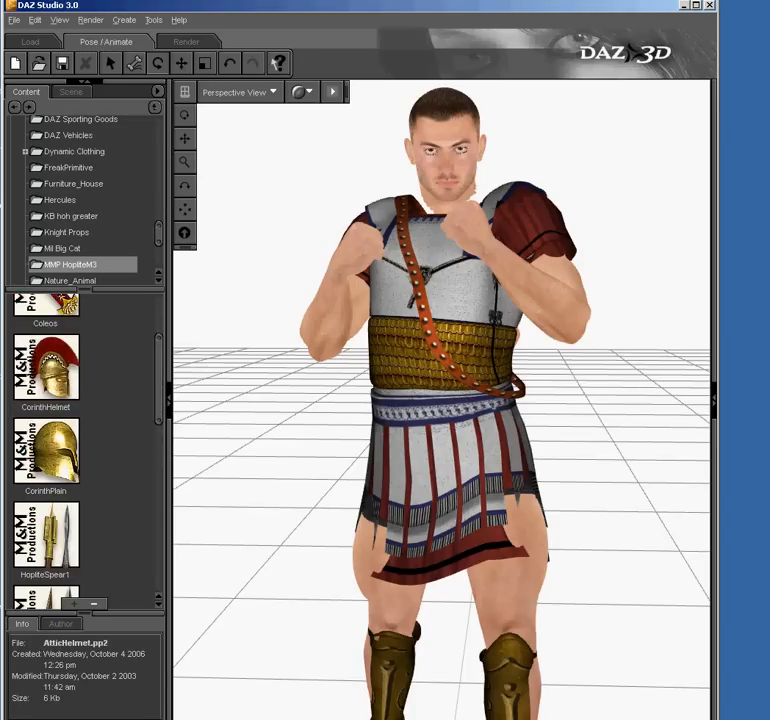
pyautogui.scroll(2, 84, 450)
pyautogui.doubleClick(46, 458)
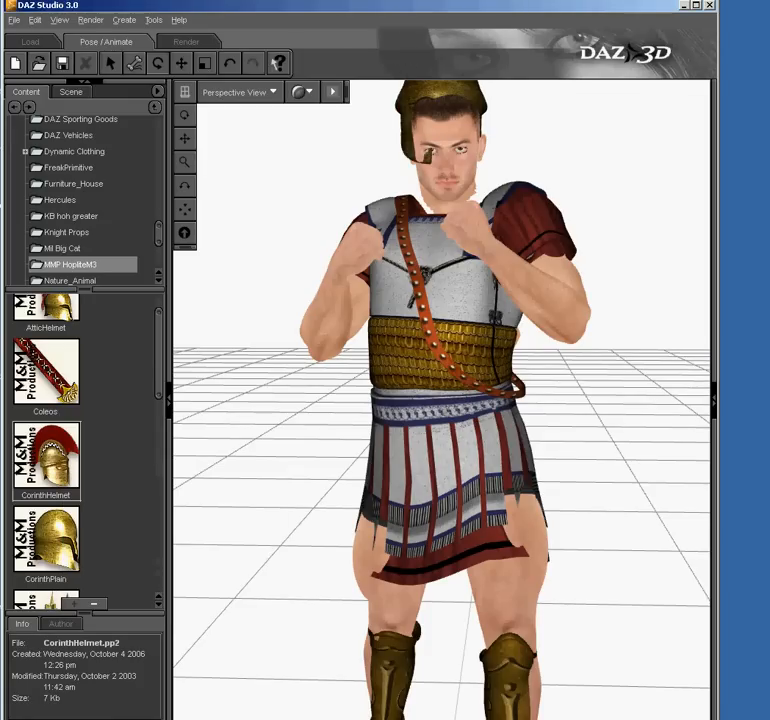
pyautogui.click(71, 91)
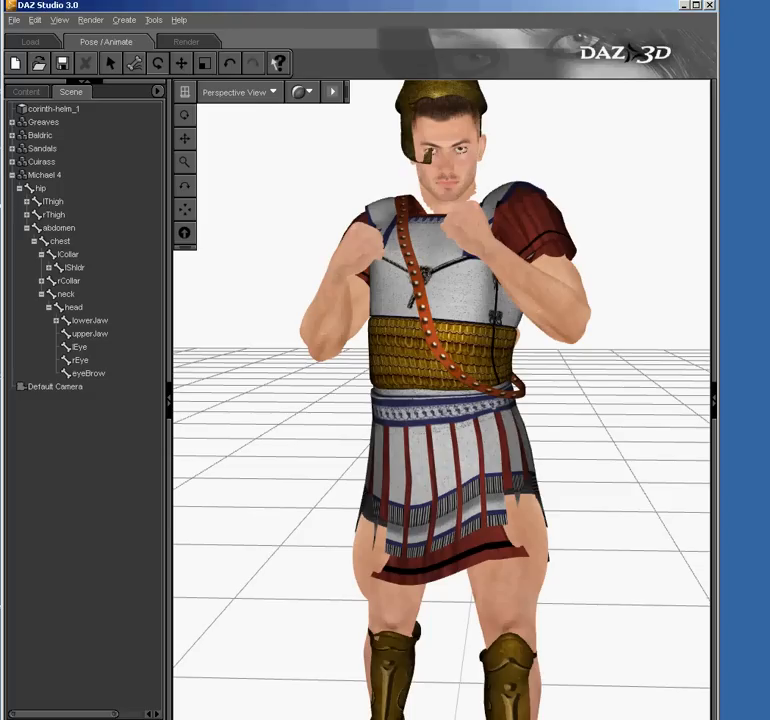
pyautogui.press('Delete')
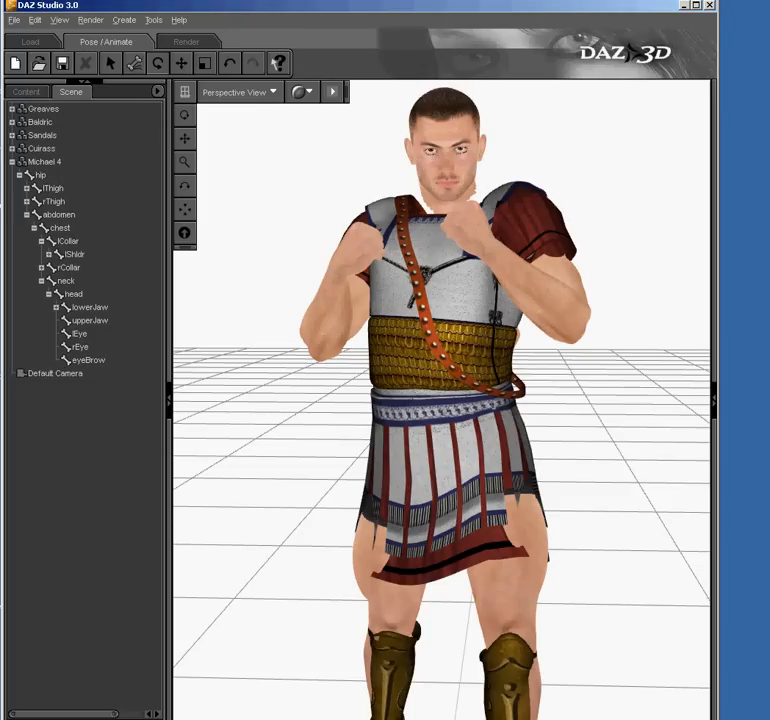
# Select the Michael 4 figure and load the CorinthHelmet prop onto its head.
pyautogui.click(44, 162)
pyautogui.click(26, 92)
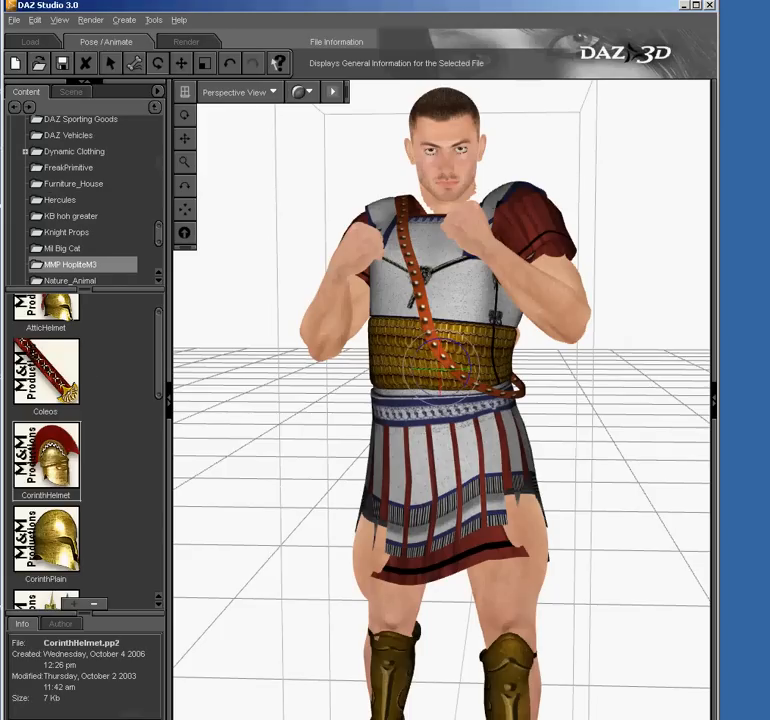
pyautogui.doubleClick(46, 457)
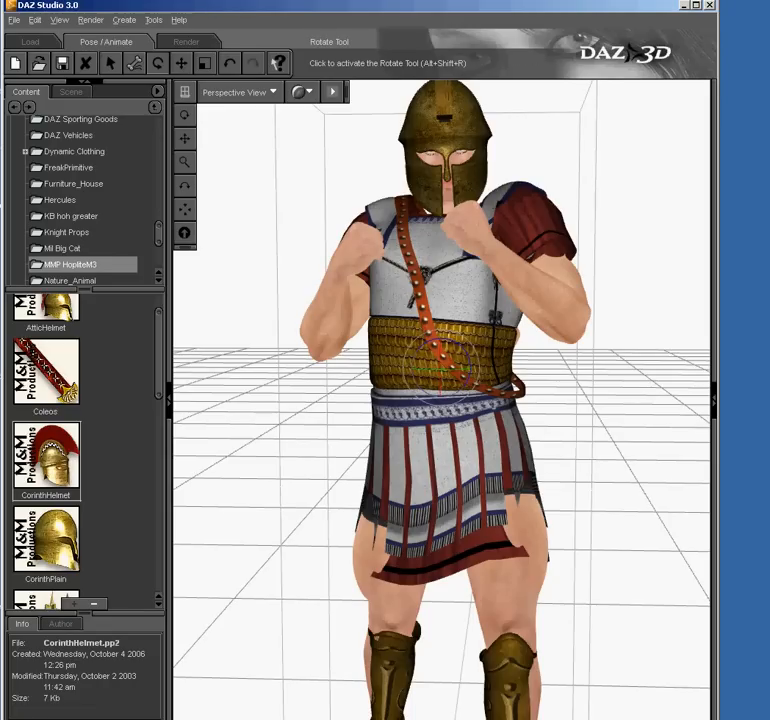
pyautogui.moveTo(185, 115); pyautogui.dragTo(270, 140)
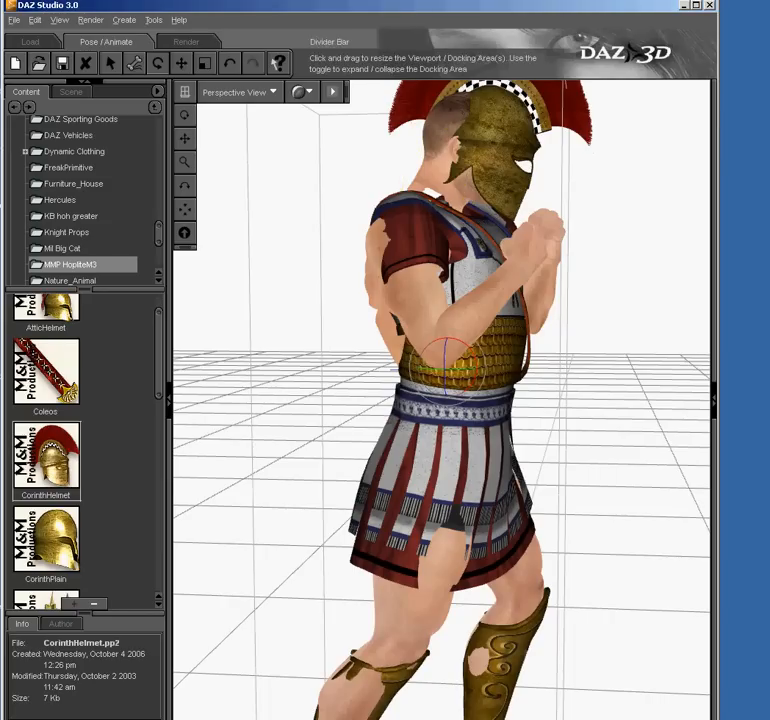
# Lower the Michael 4 figure by setting its yTranslate to -1.90.
pyautogui.click(714, 403)
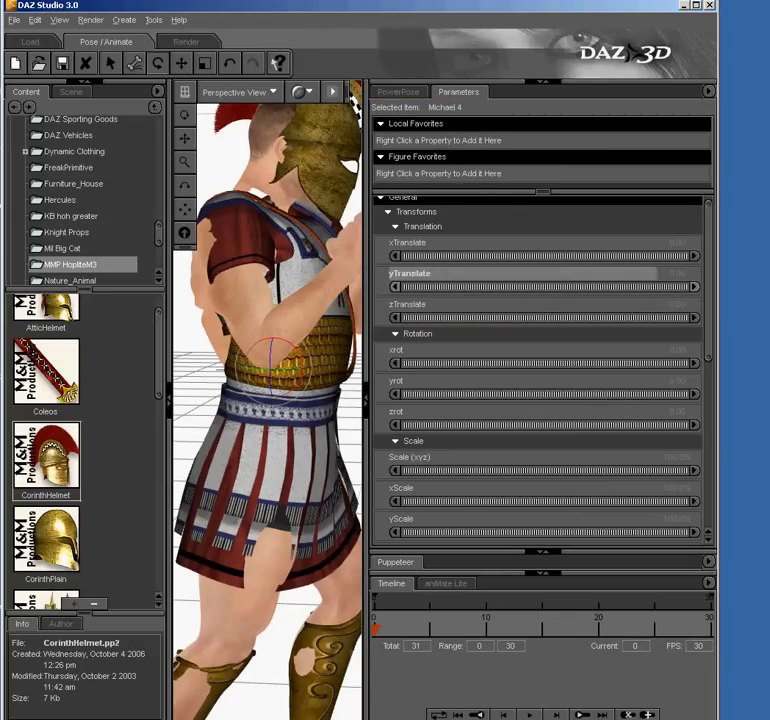
pyautogui.moveTo(548, 287); pyautogui.dragTo(510, 287)
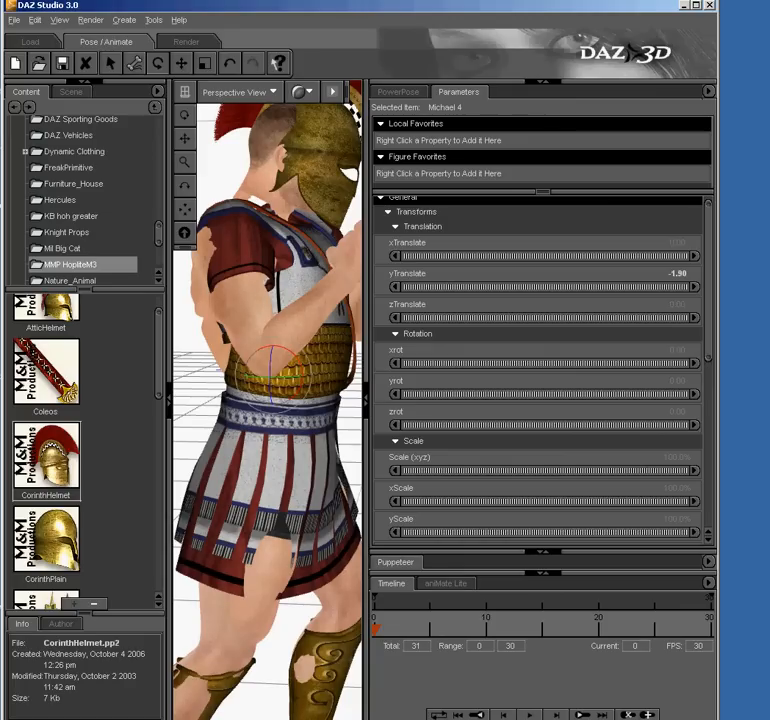
pyautogui.scroll(3, 85, 200)
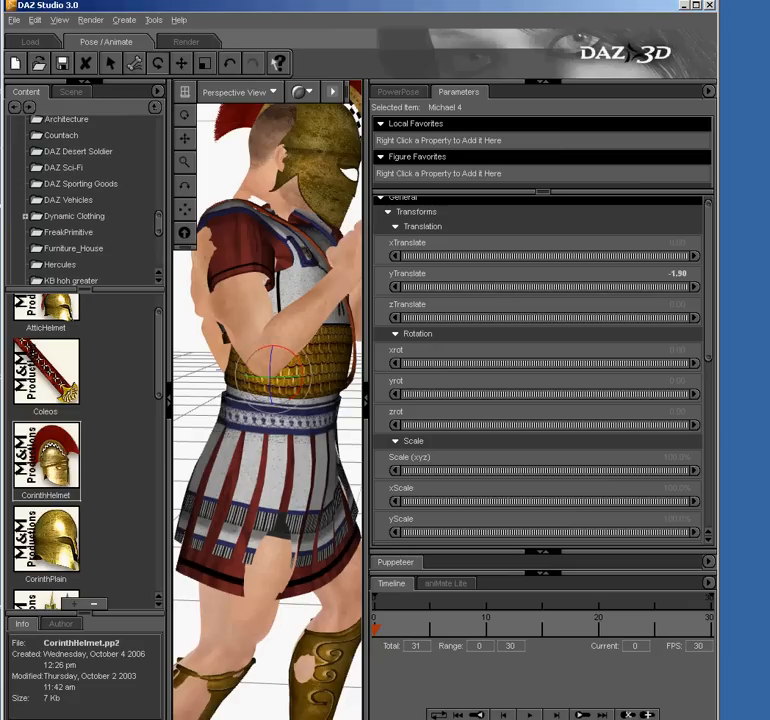
# Select corinth-helm_1 under the head and shift the helmet to xTrans -2.76 and zTrans -4.88.
pyautogui.click(71, 92)
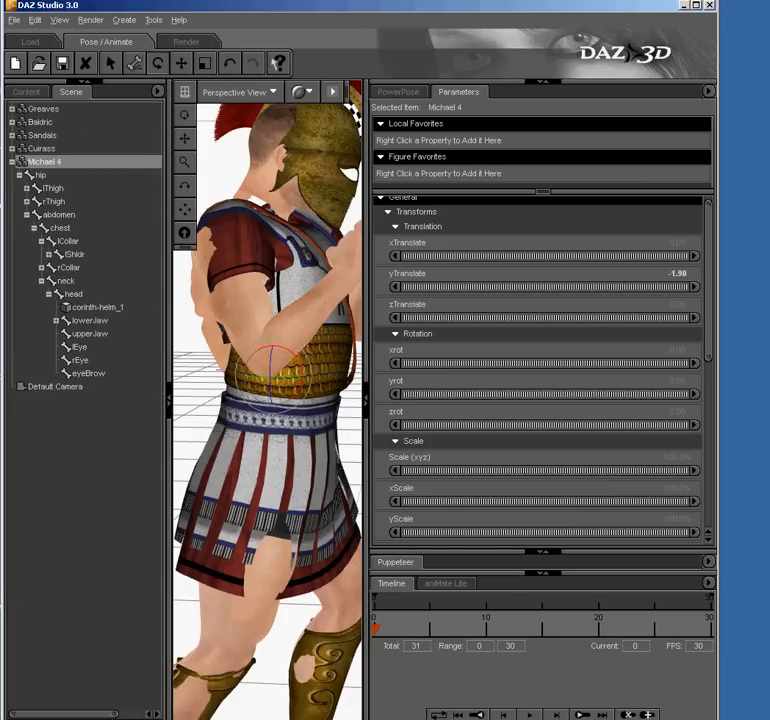
pyautogui.click(97, 307)
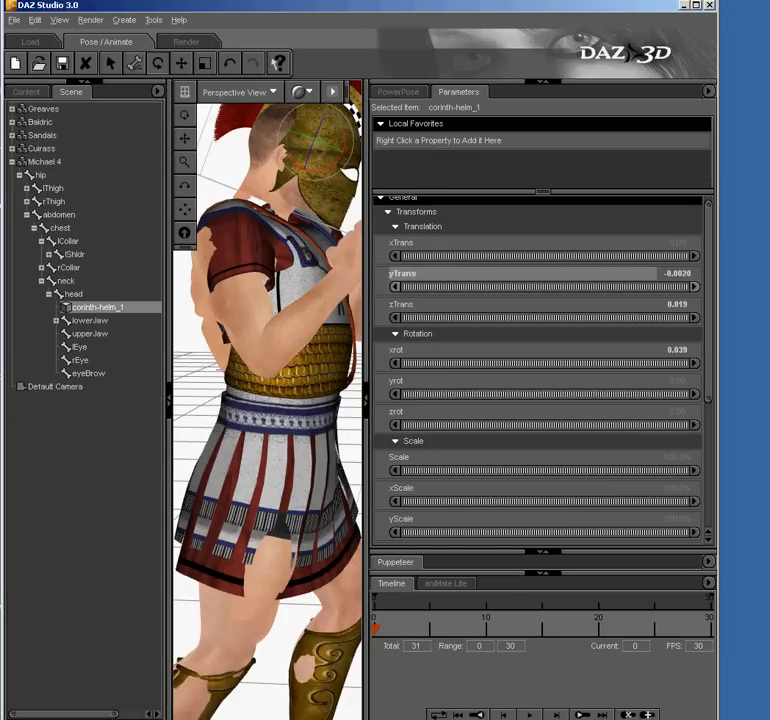
pyautogui.moveTo(545, 287); pyautogui.dragTo(508, 256)
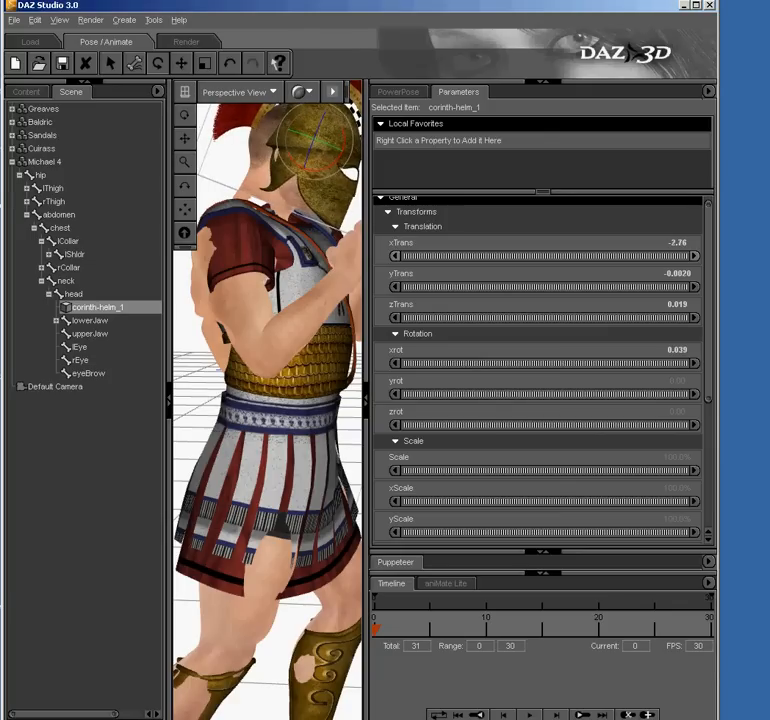
pyautogui.moveTo(545, 318); pyautogui.dragTo(479, 318)
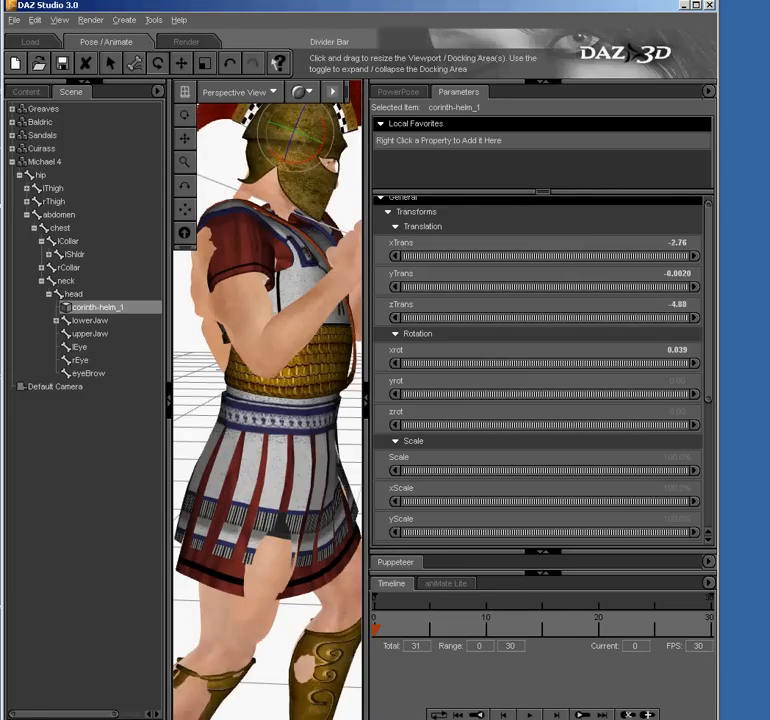
pyautogui.click(366, 400)
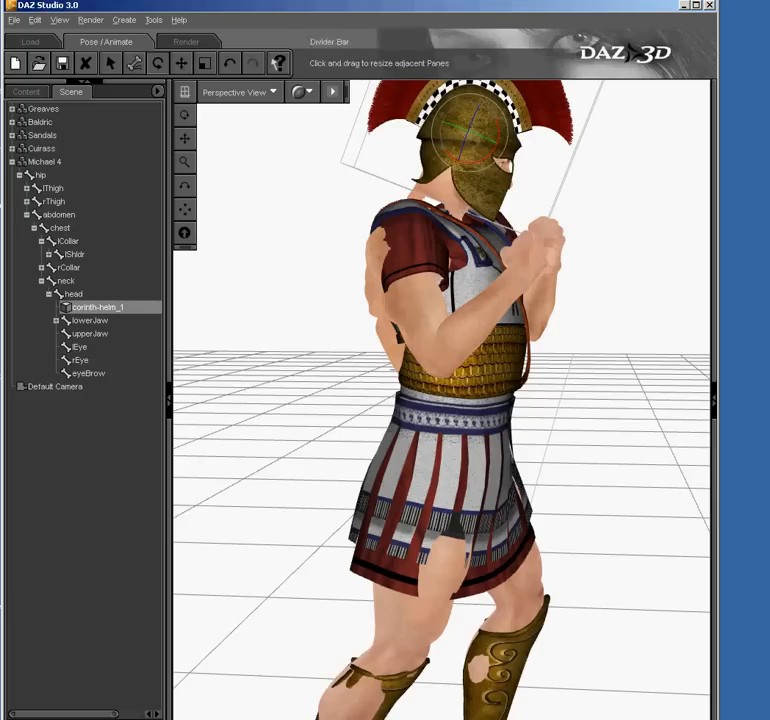
# Centre the helmet on the face from the front with xTrans -0.10 and yTrans 0.19.
pyautogui.moveTo(185, 115); pyautogui.dragTo(74, 135)
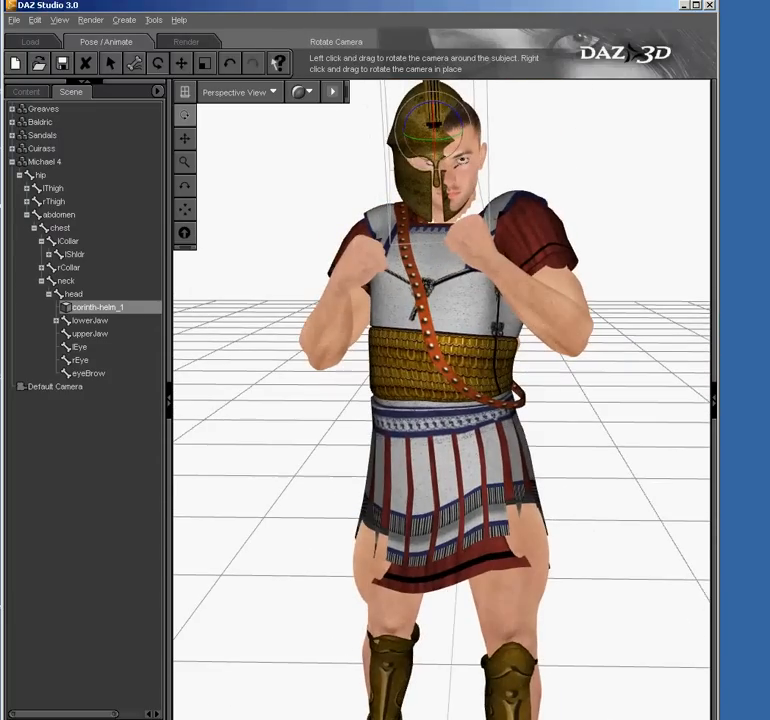
pyautogui.click(714, 400)
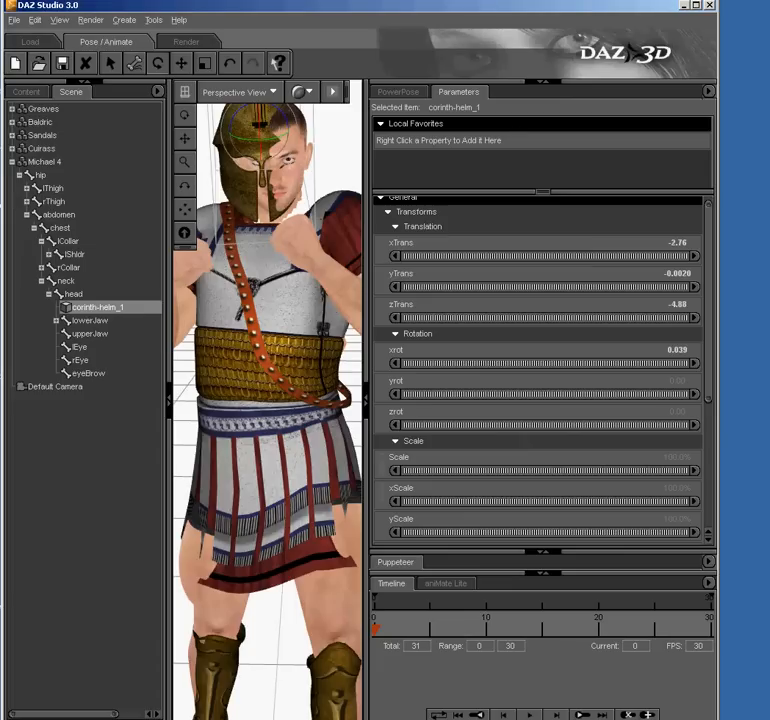
pyautogui.moveTo(545, 287); pyautogui.dragTo(645, 256)
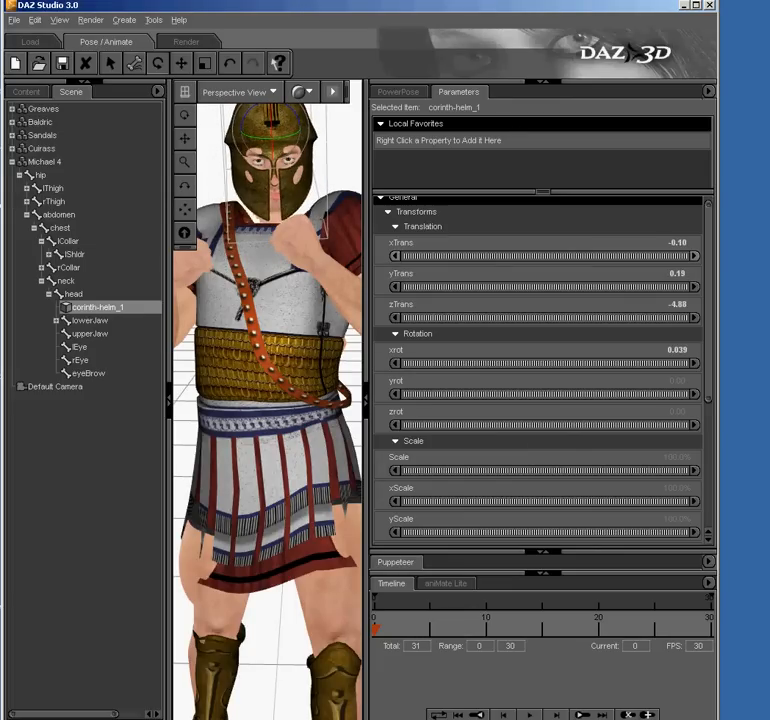
# Enlarge the Corinthian helmet to a Scale of 104.8% and check its fit from the front.
pyautogui.moveTo(545, 470); pyautogui.dragTo(553, 470)
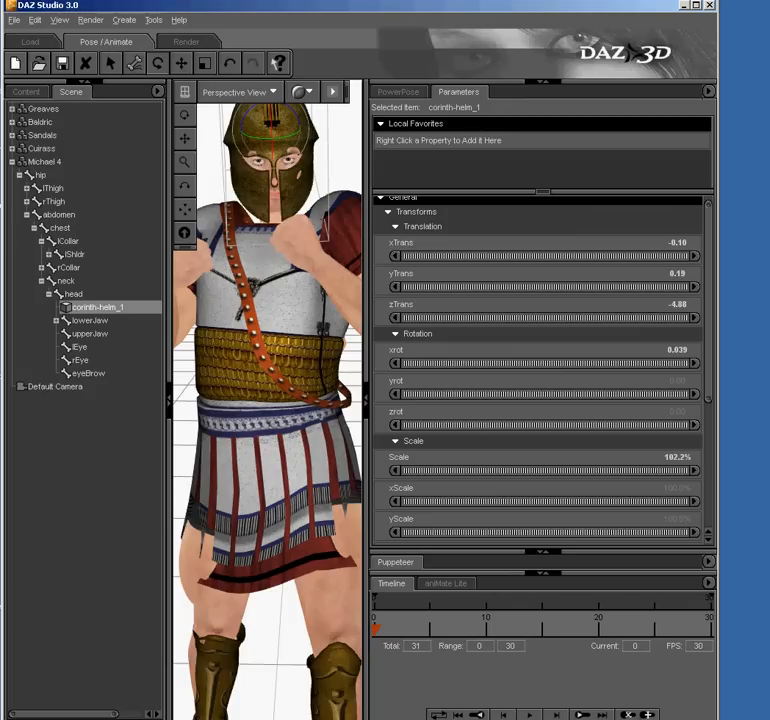
pyautogui.moveTo(545, 470); pyautogui.dragTo(551, 470)
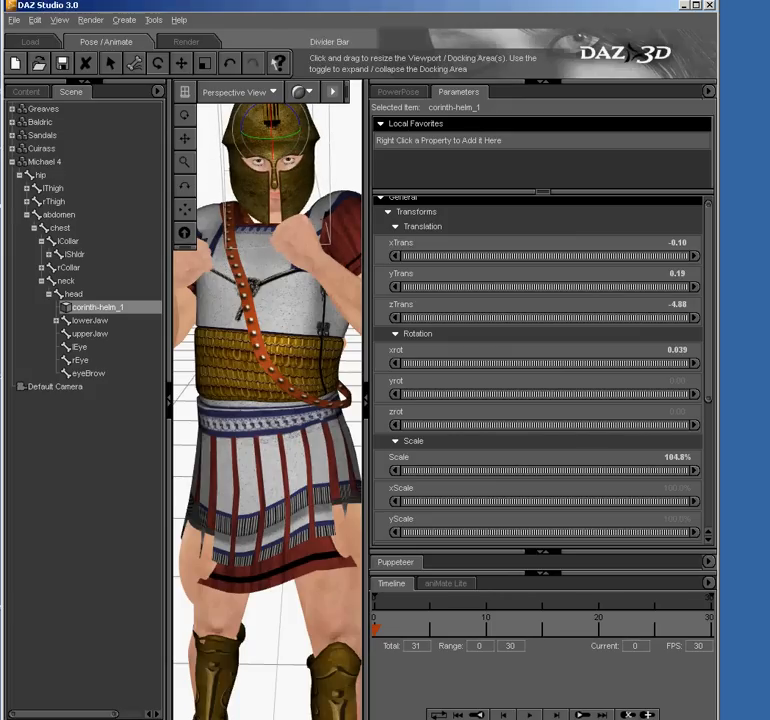
pyautogui.click(367, 398)
pyautogui.moveTo(185, 115); pyautogui.dragTo(210, 116)
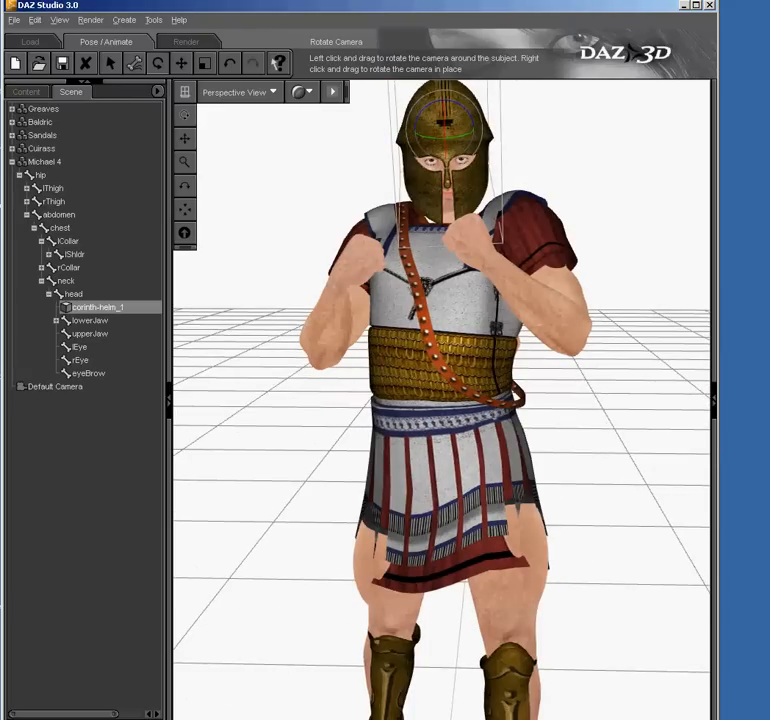
# Find the Hoplon shield among the MMP HopliteM3 props, try loading it with the helmet still selected, and delete that shield.
pyautogui.click(26, 92)
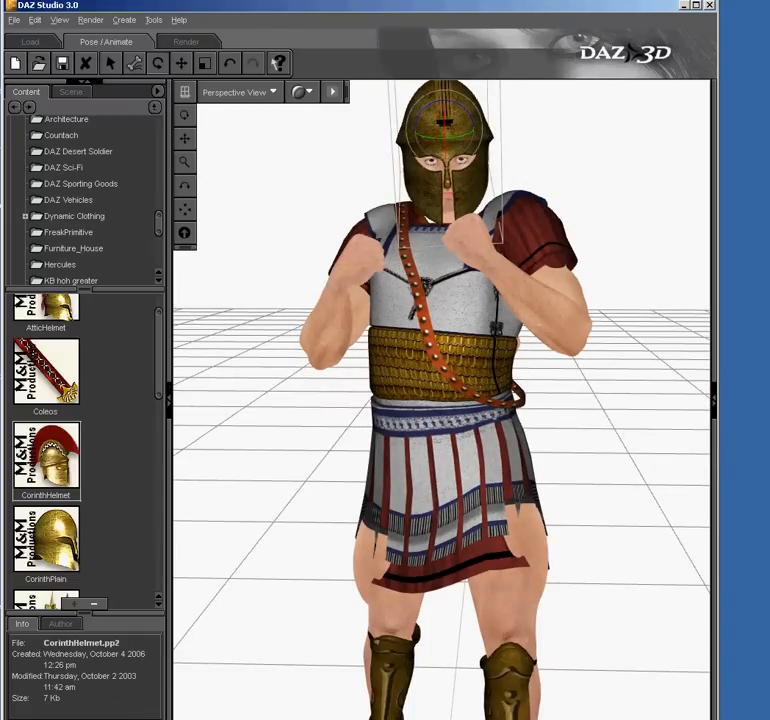
pyautogui.scroll(-4, 85, 195)
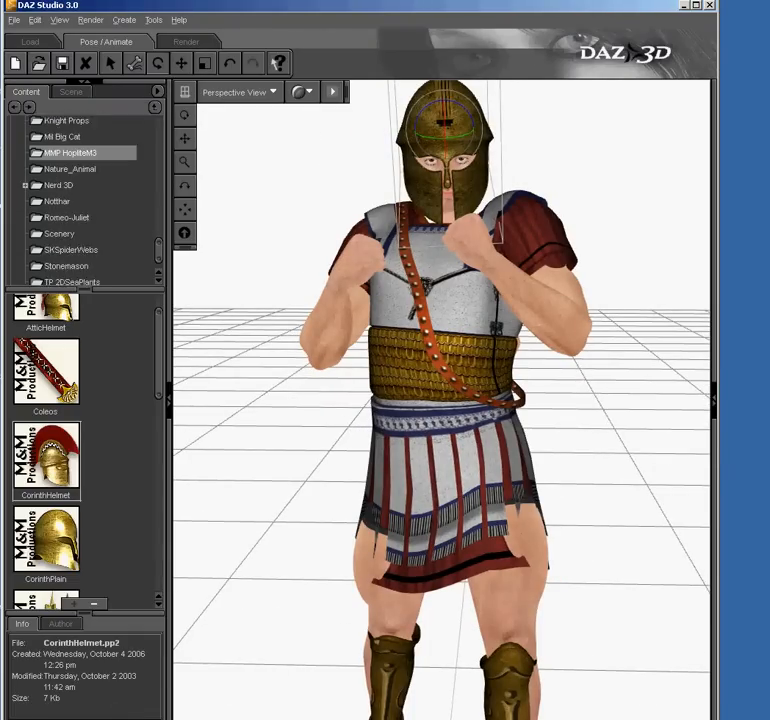
pyautogui.scroll(4, 85, 195)
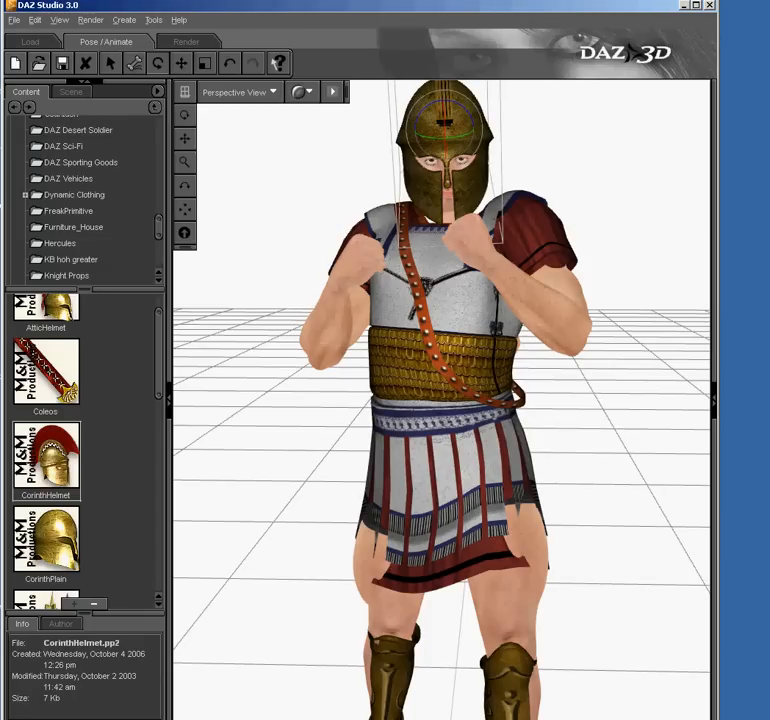
pyautogui.scroll(1, 85, 195)
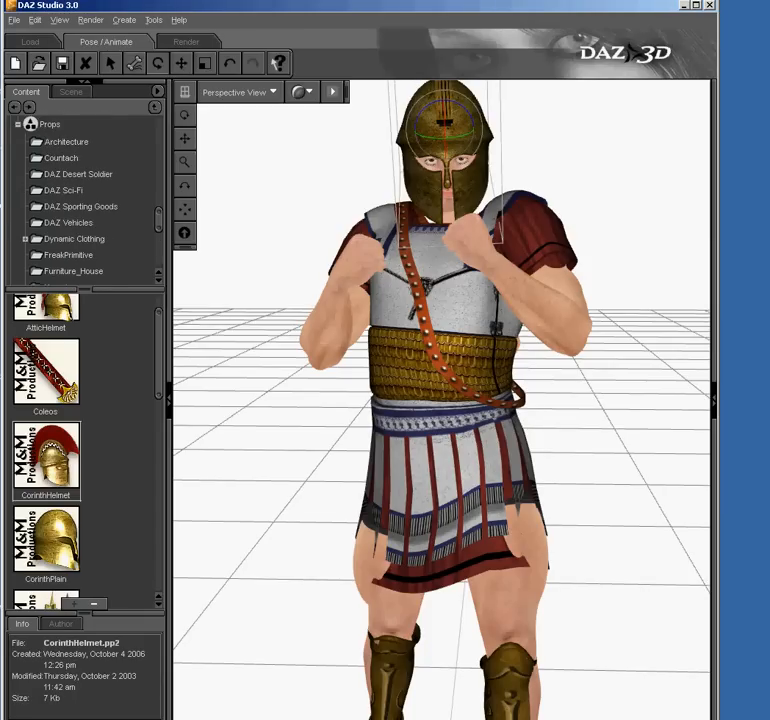
pyautogui.scroll(-4, 85, 195)
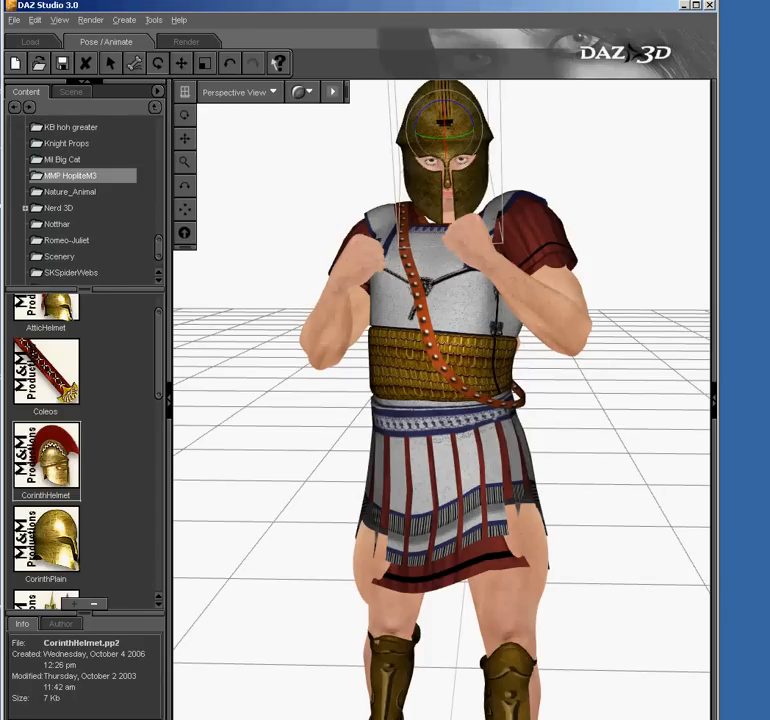
pyautogui.scroll(-5, 85, 450)
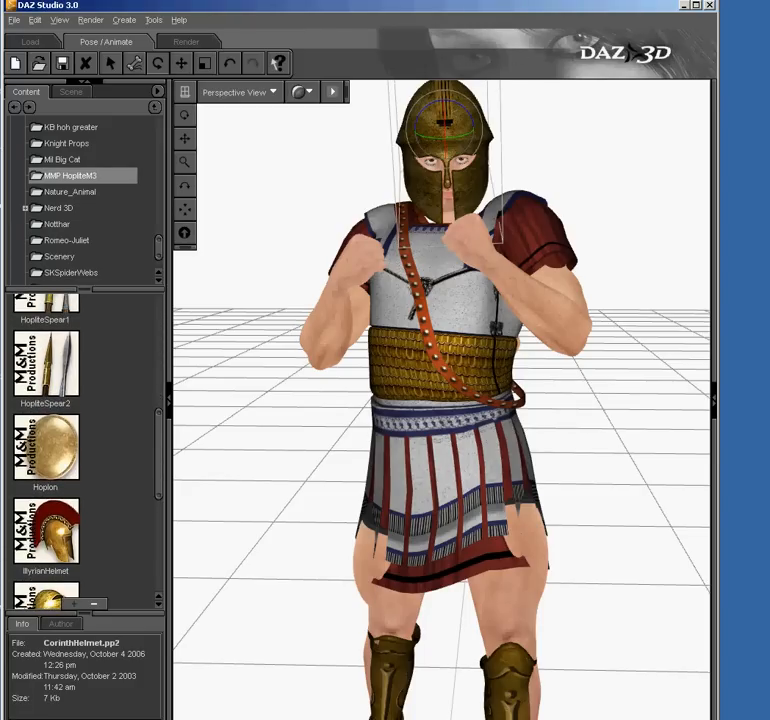
pyautogui.doubleClick(46, 447)
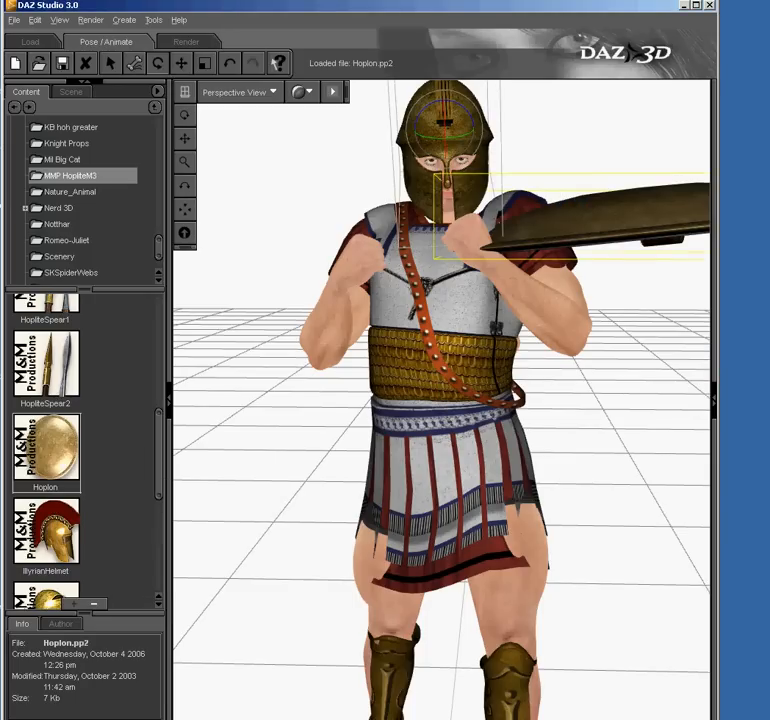
pyautogui.press('Delete')
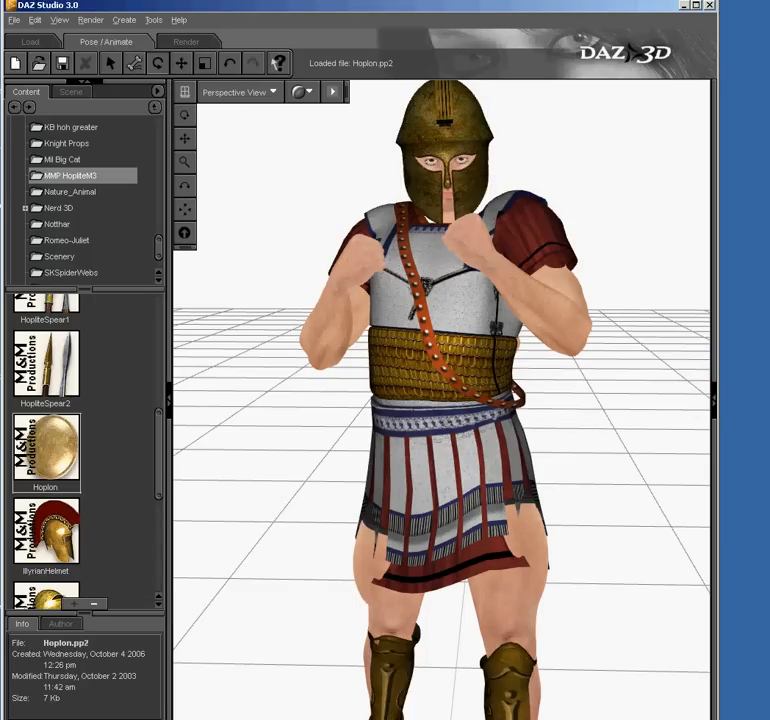
# Select the Michael 4 figure and load the Hoplon shield onto its left forearm.
pyautogui.click(71, 92)
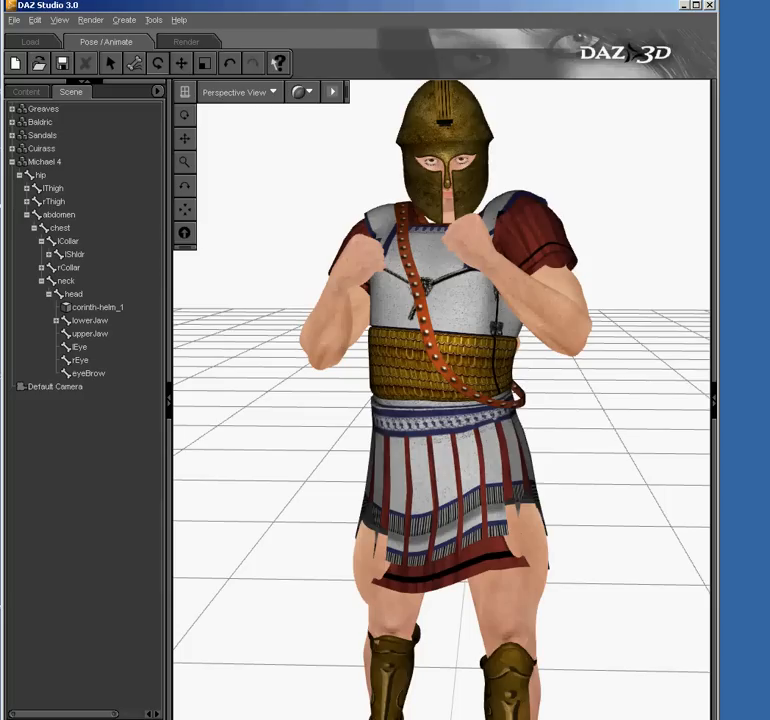
pyautogui.click(45, 162)
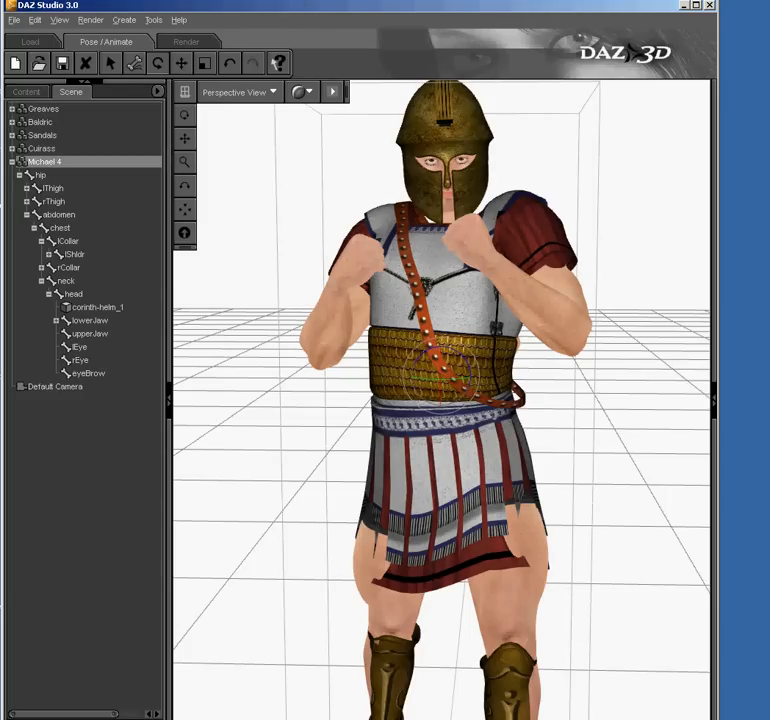
pyautogui.click(26, 91)
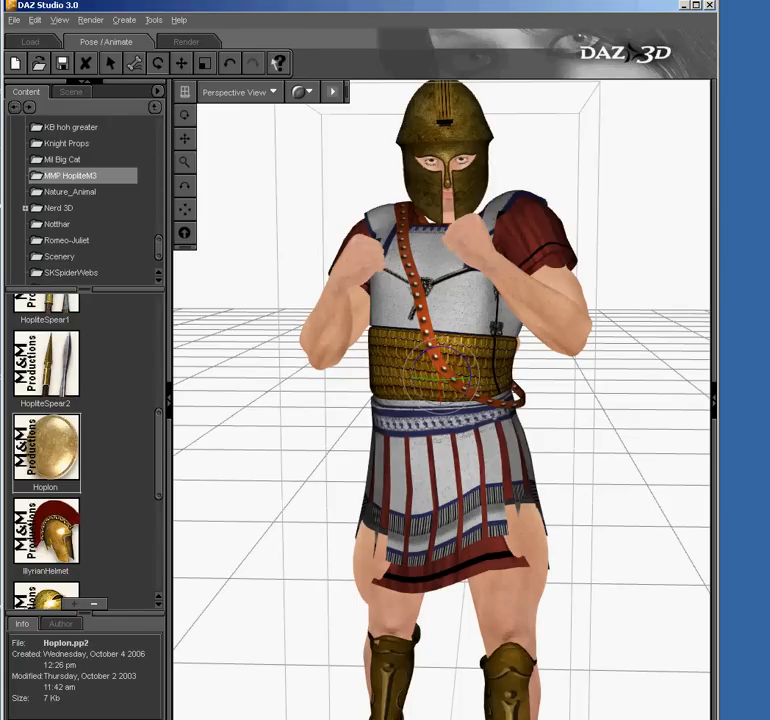
pyautogui.doubleClick(46, 448)
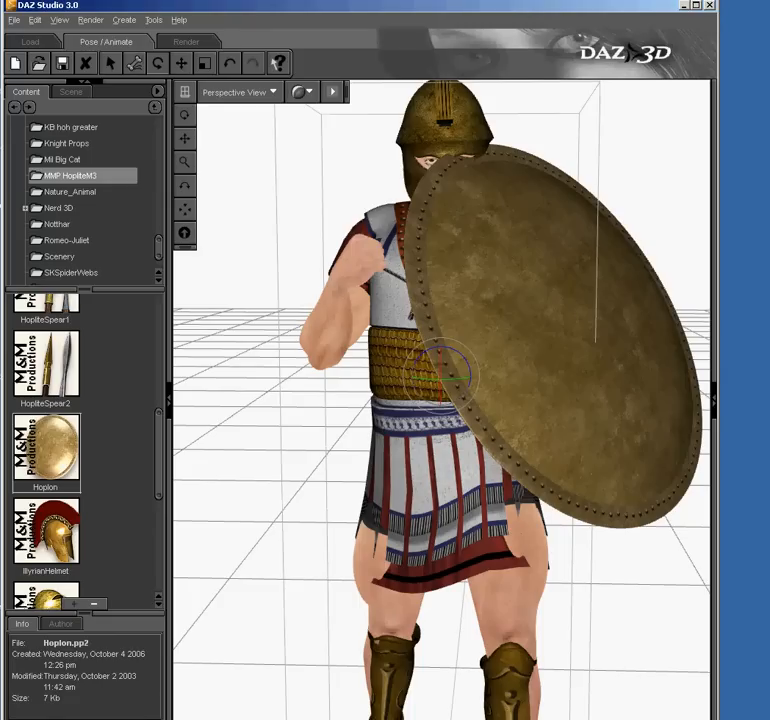
# Load the SwordR prop into Michael 4's right hand.
pyautogui.scroll(-5, 46, 450)
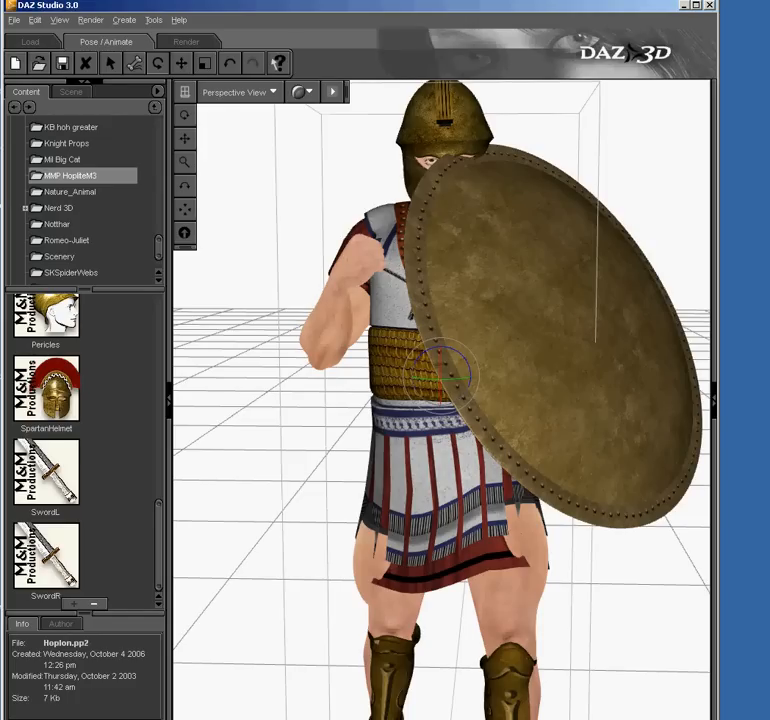
pyautogui.moveTo(46, 470)
pyautogui.doubleClick(46, 555)
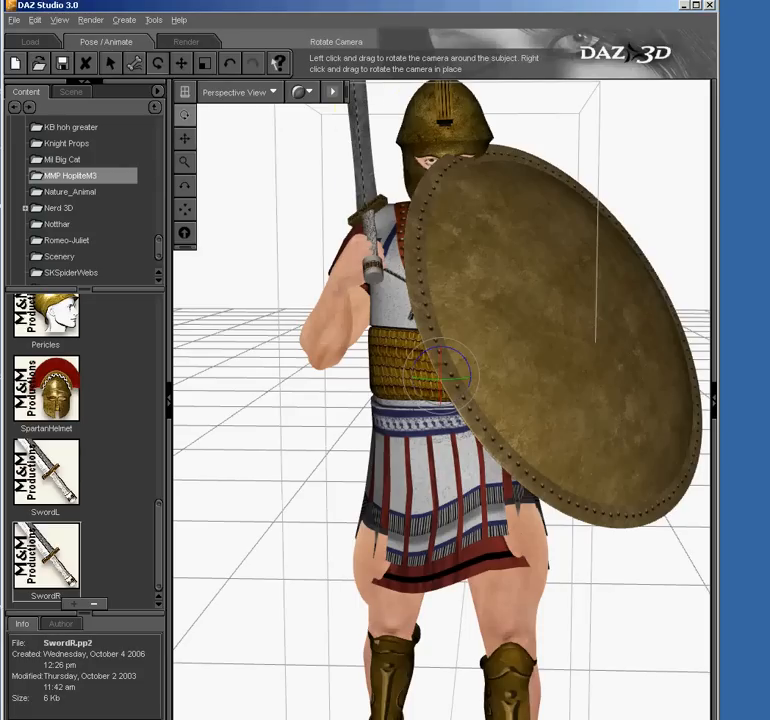
# Angle the shield by setting Michael 4's left forearm to Twist -22.34 and Bend -100.25.
pyautogui.moveTo(184, 138); pyautogui.dragTo(184, 242, button='right')
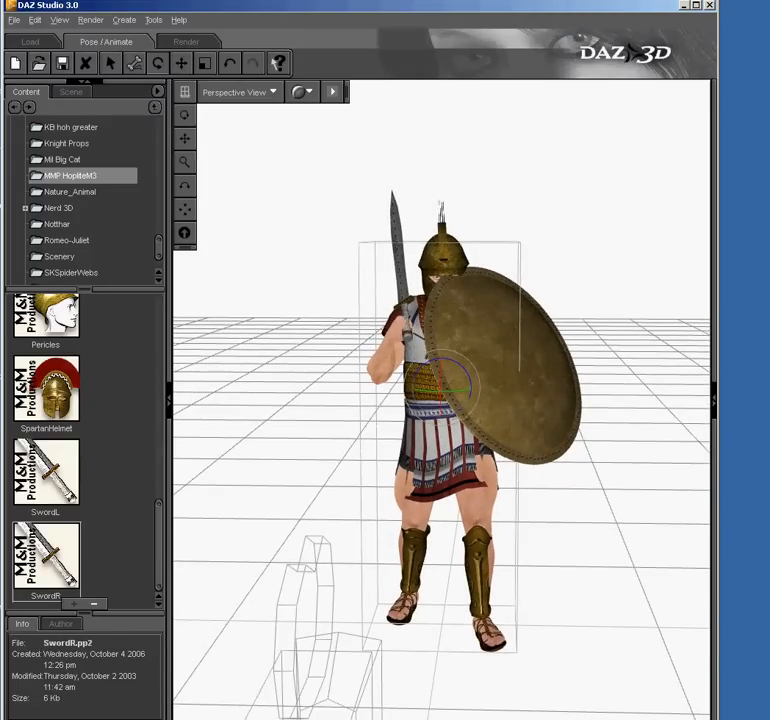
pyautogui.moveTo(184, 115); pyautogui.dragTo(240, 118)
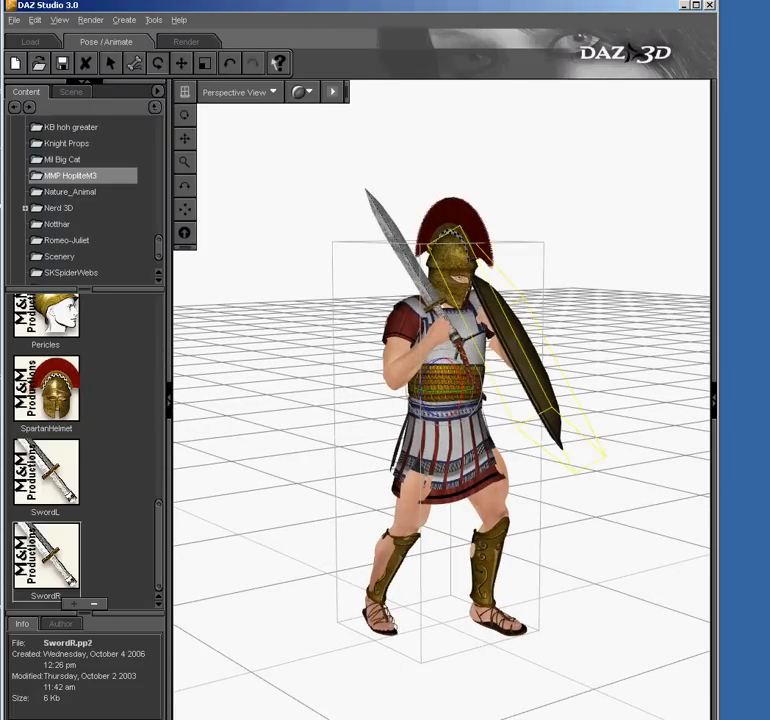
pyautogui.click(525, 370)
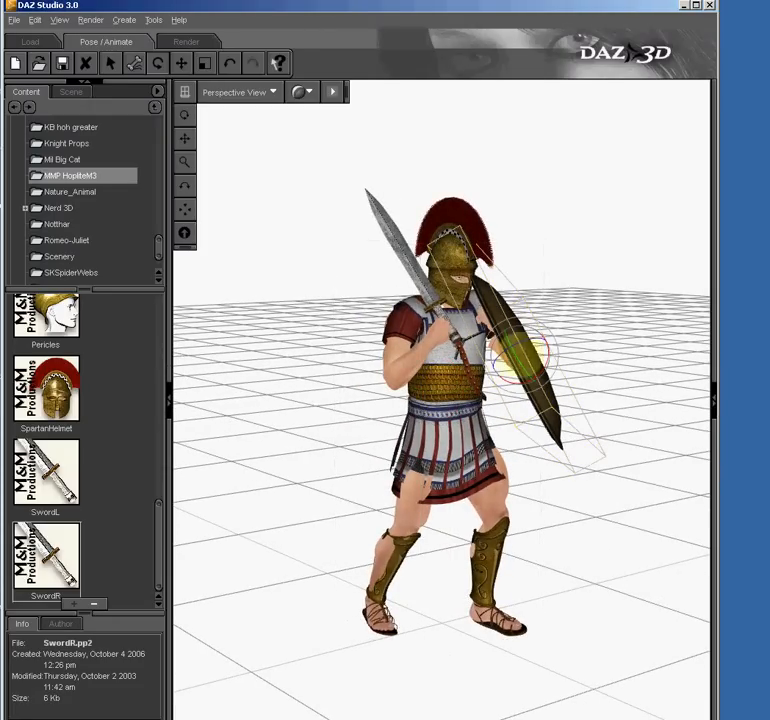
pyautogui.click(713, 400)
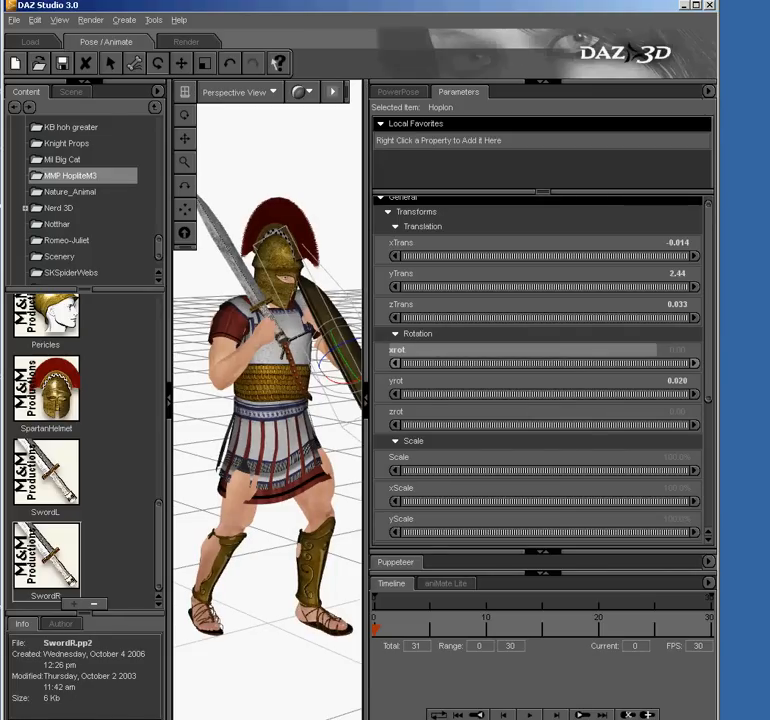
pyautogui.click(71, 91)
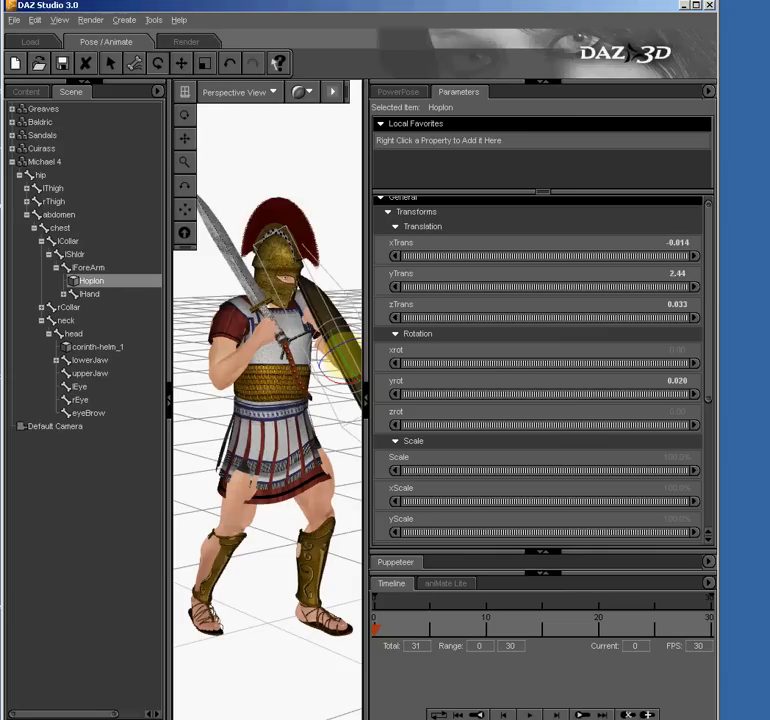
pyautogui.click(88, 268)
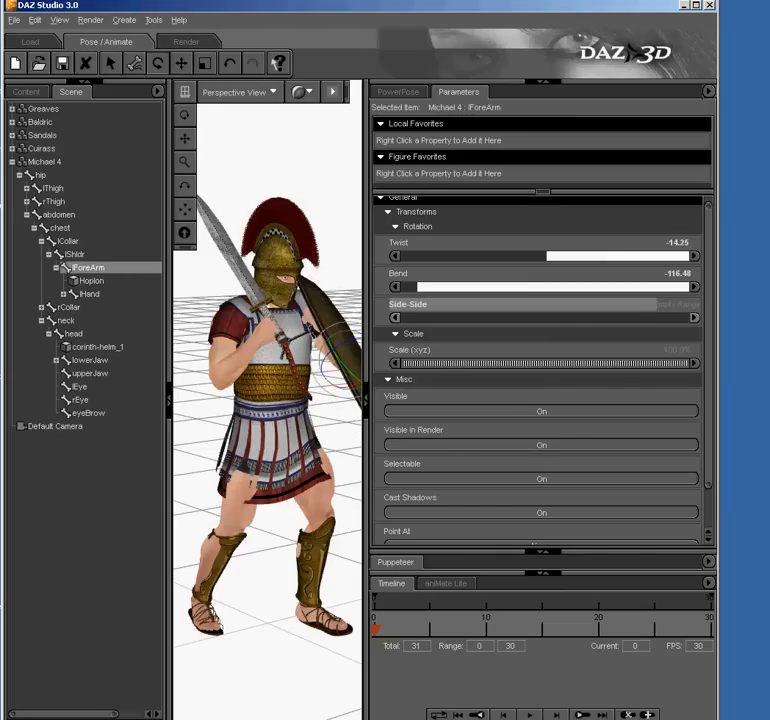
pyautogui.moveTo(546, 256); pyautogui.dragTo(533, 256)
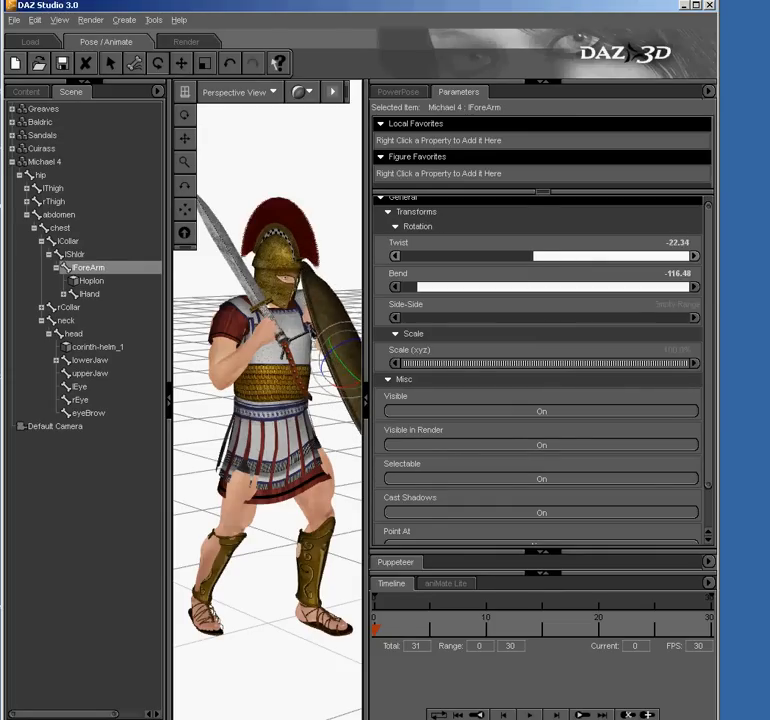
pyautogui.moveTo(417, 287); pyautogui.dragTo(448, 287)
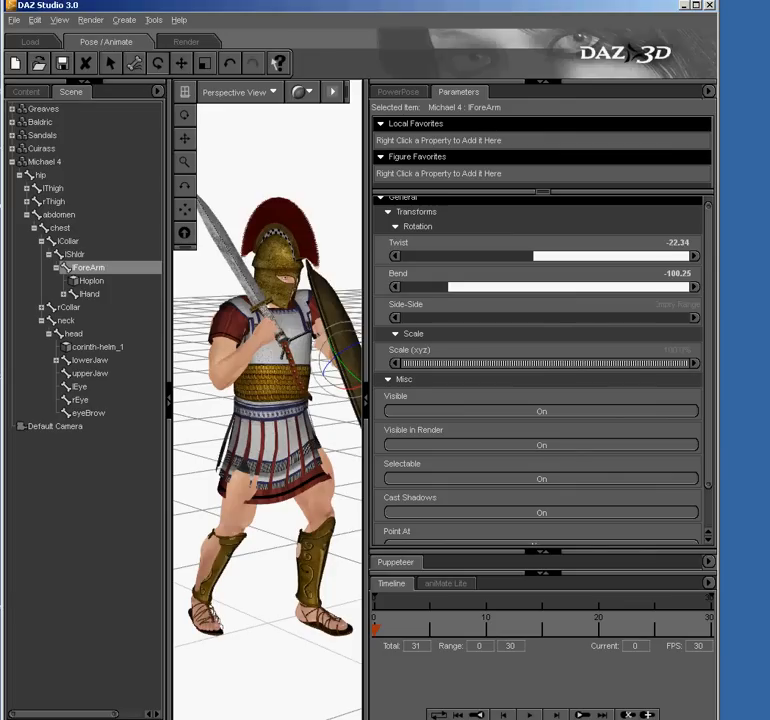
pyautogui.click(366, 400)
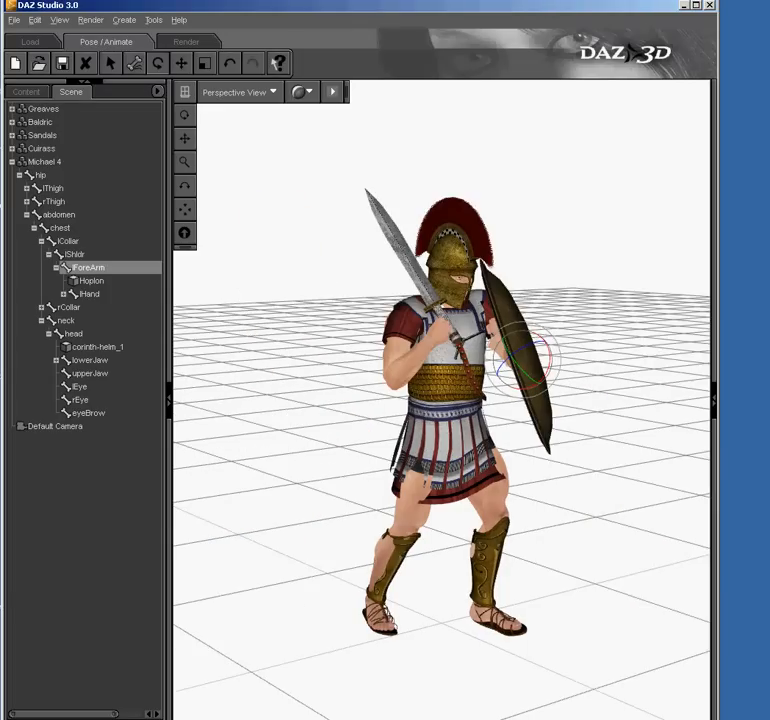